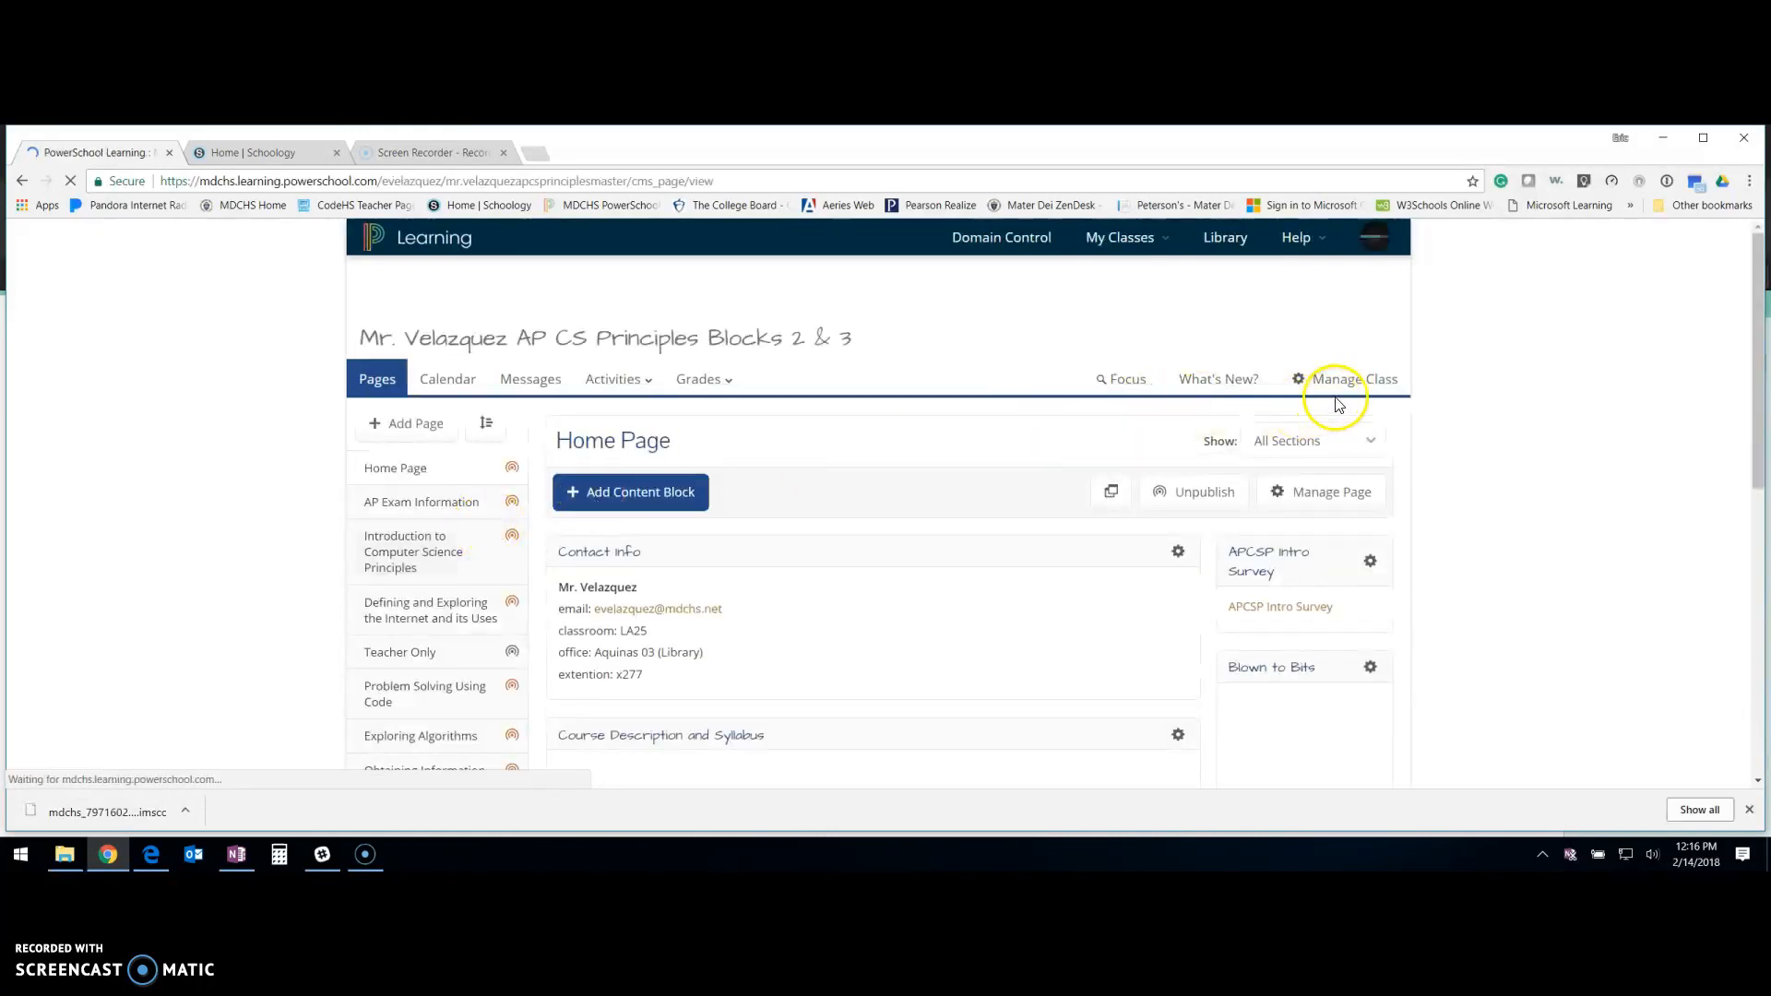
- Export the class content as an IMS Common Cartridge version 1.1 package
{"action": "left_click", "coordinate": [1355, 381]}
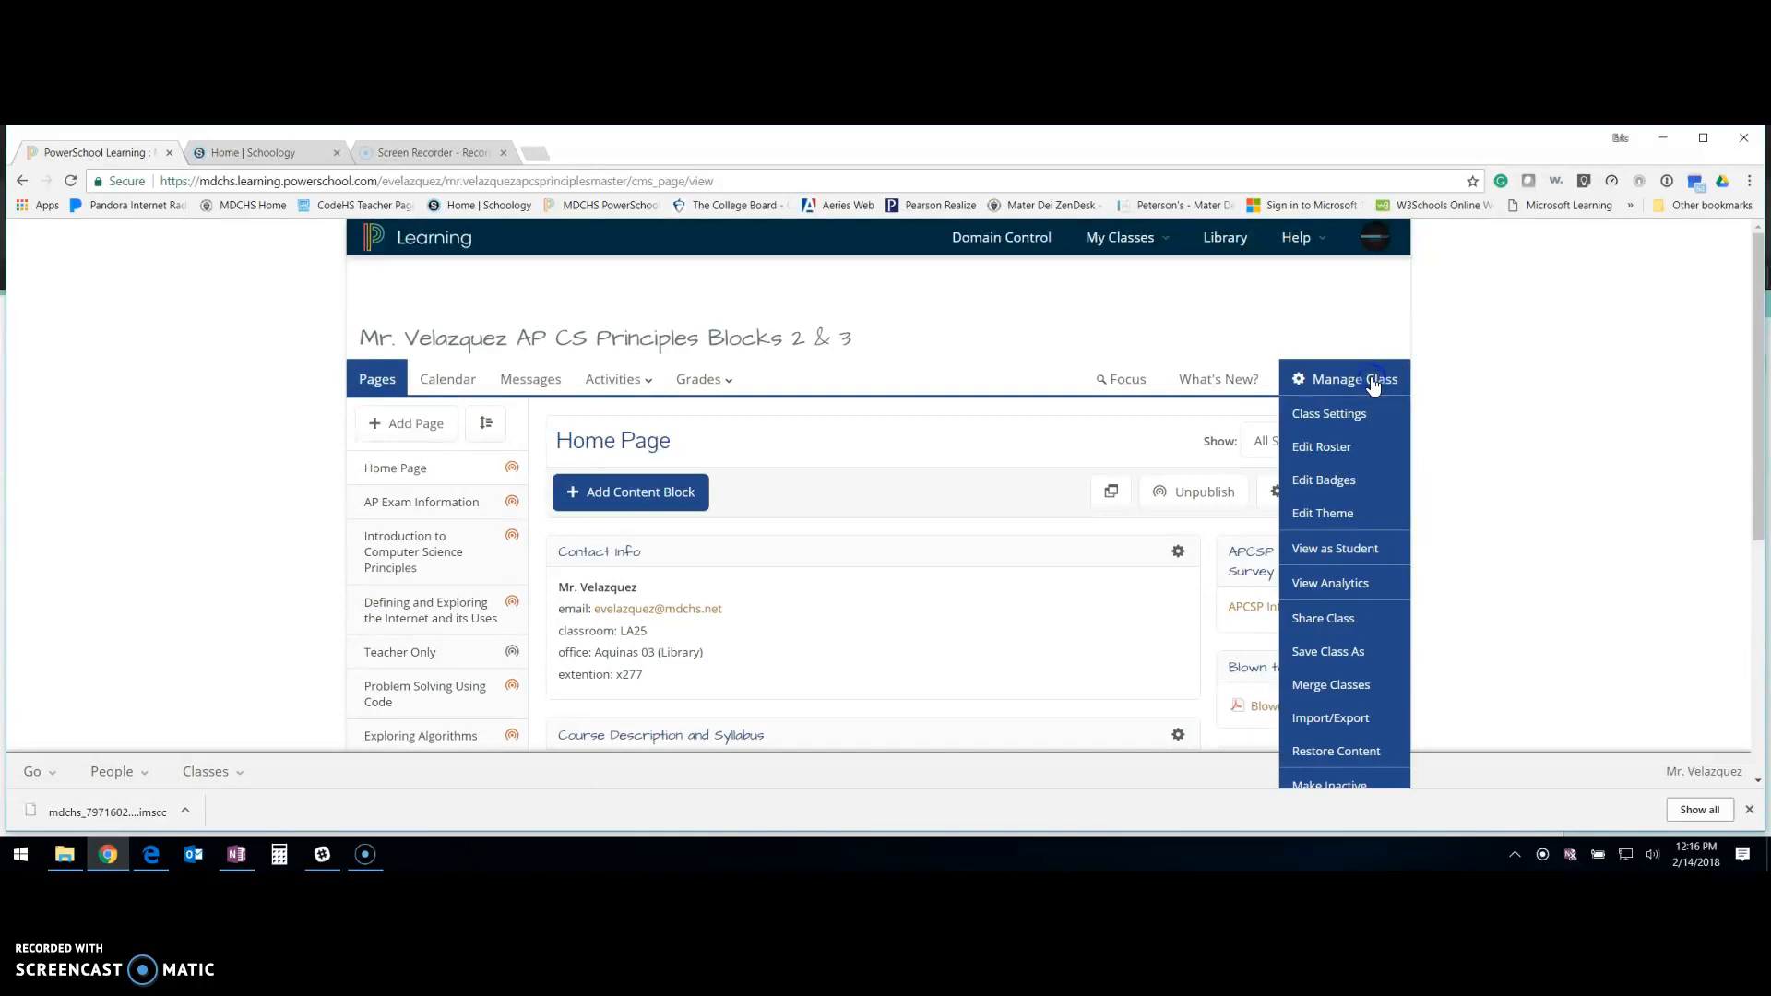
{"action": "left_click", "coordinate": [1368, 719]}
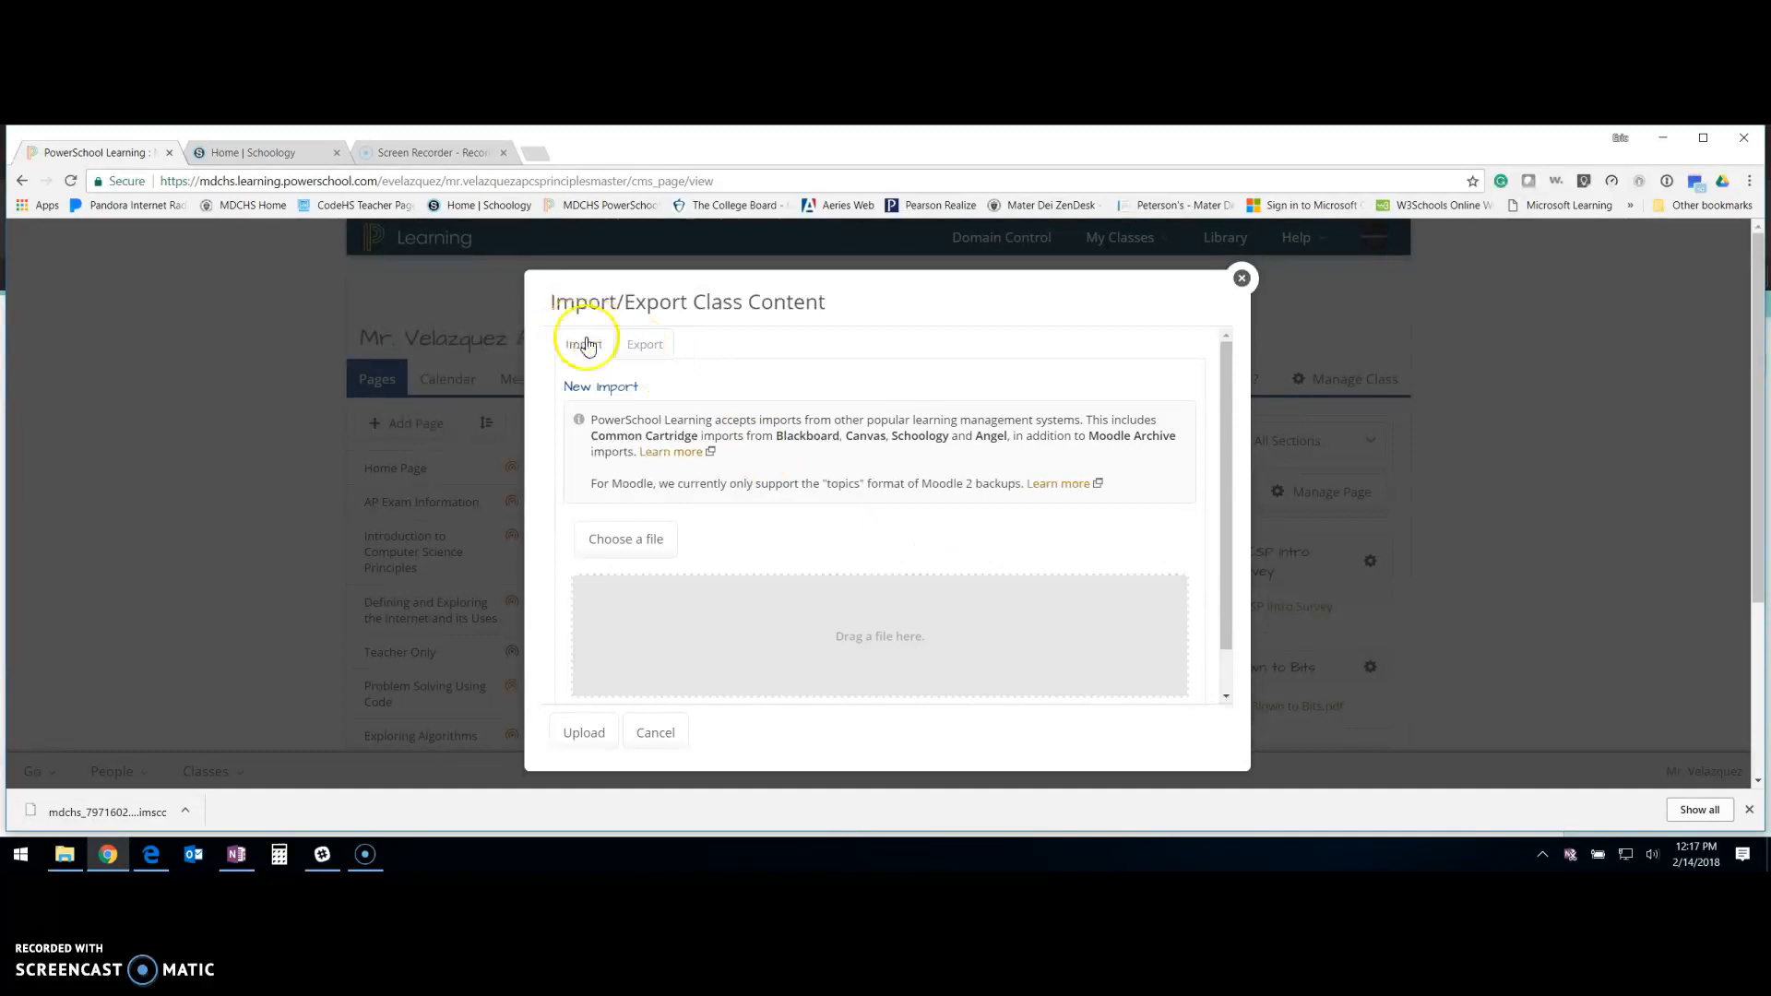
{"action": "left_click", "coordinate": [645, 345]}
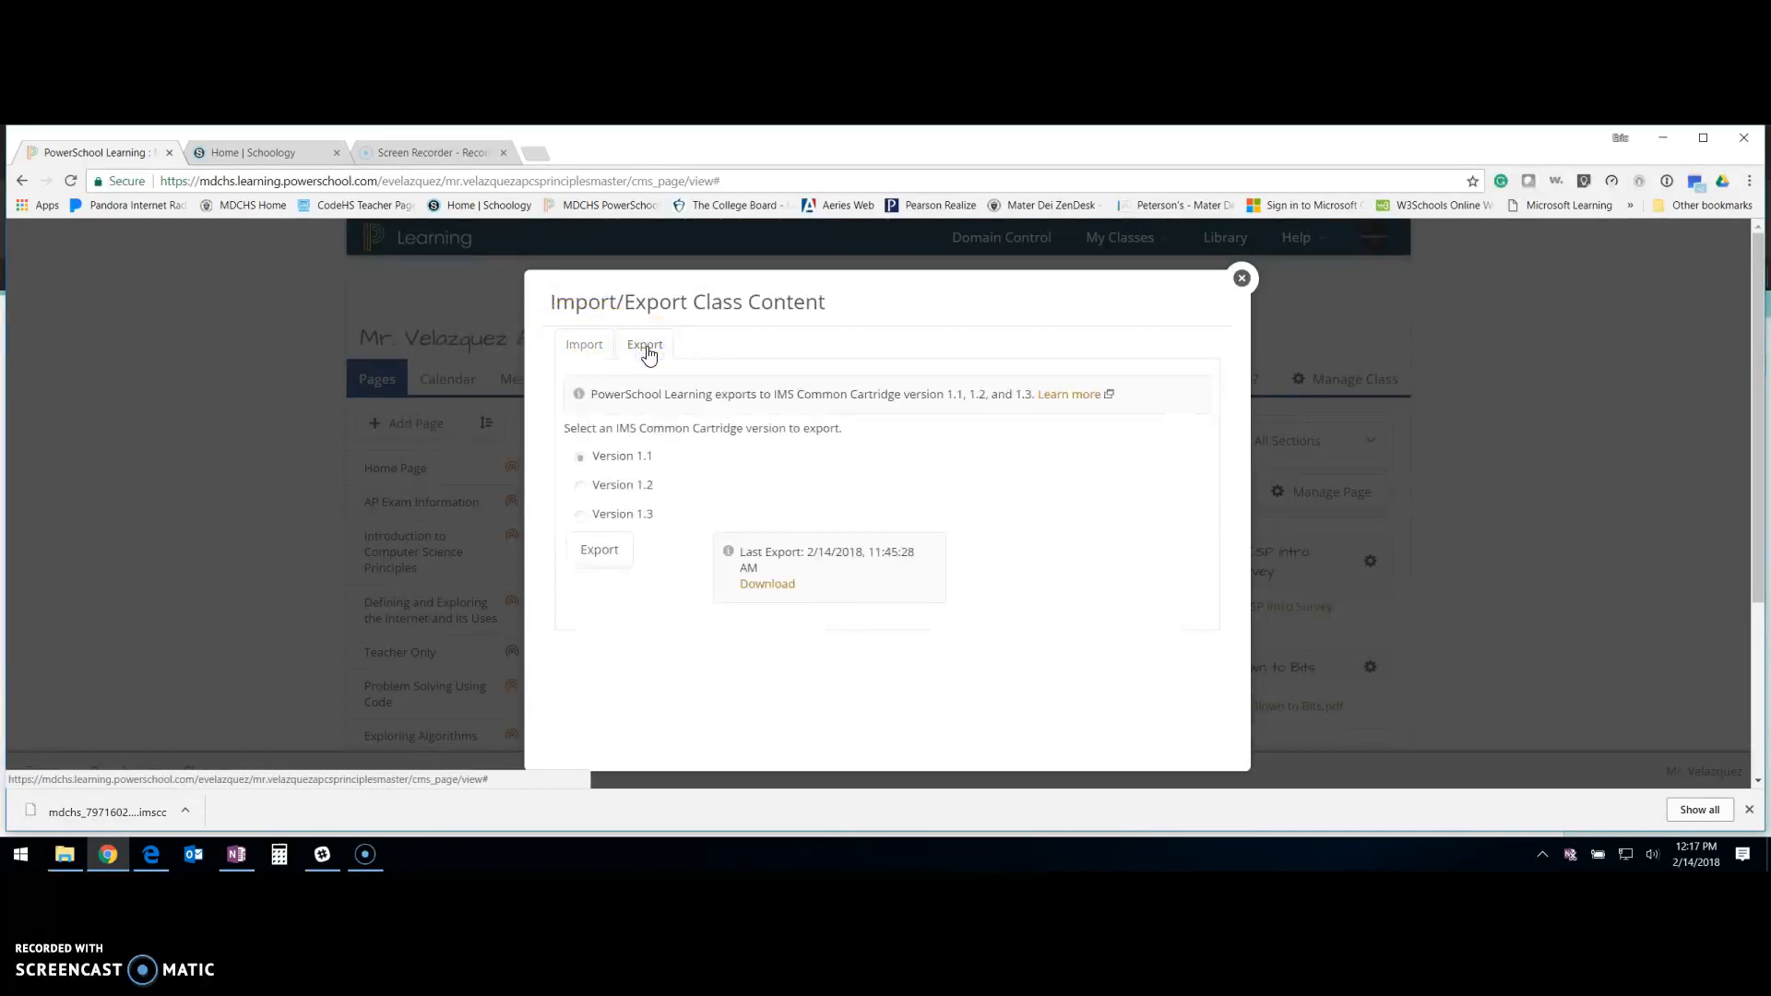
{"action": "left_click", "coordinate": [601, 551]}
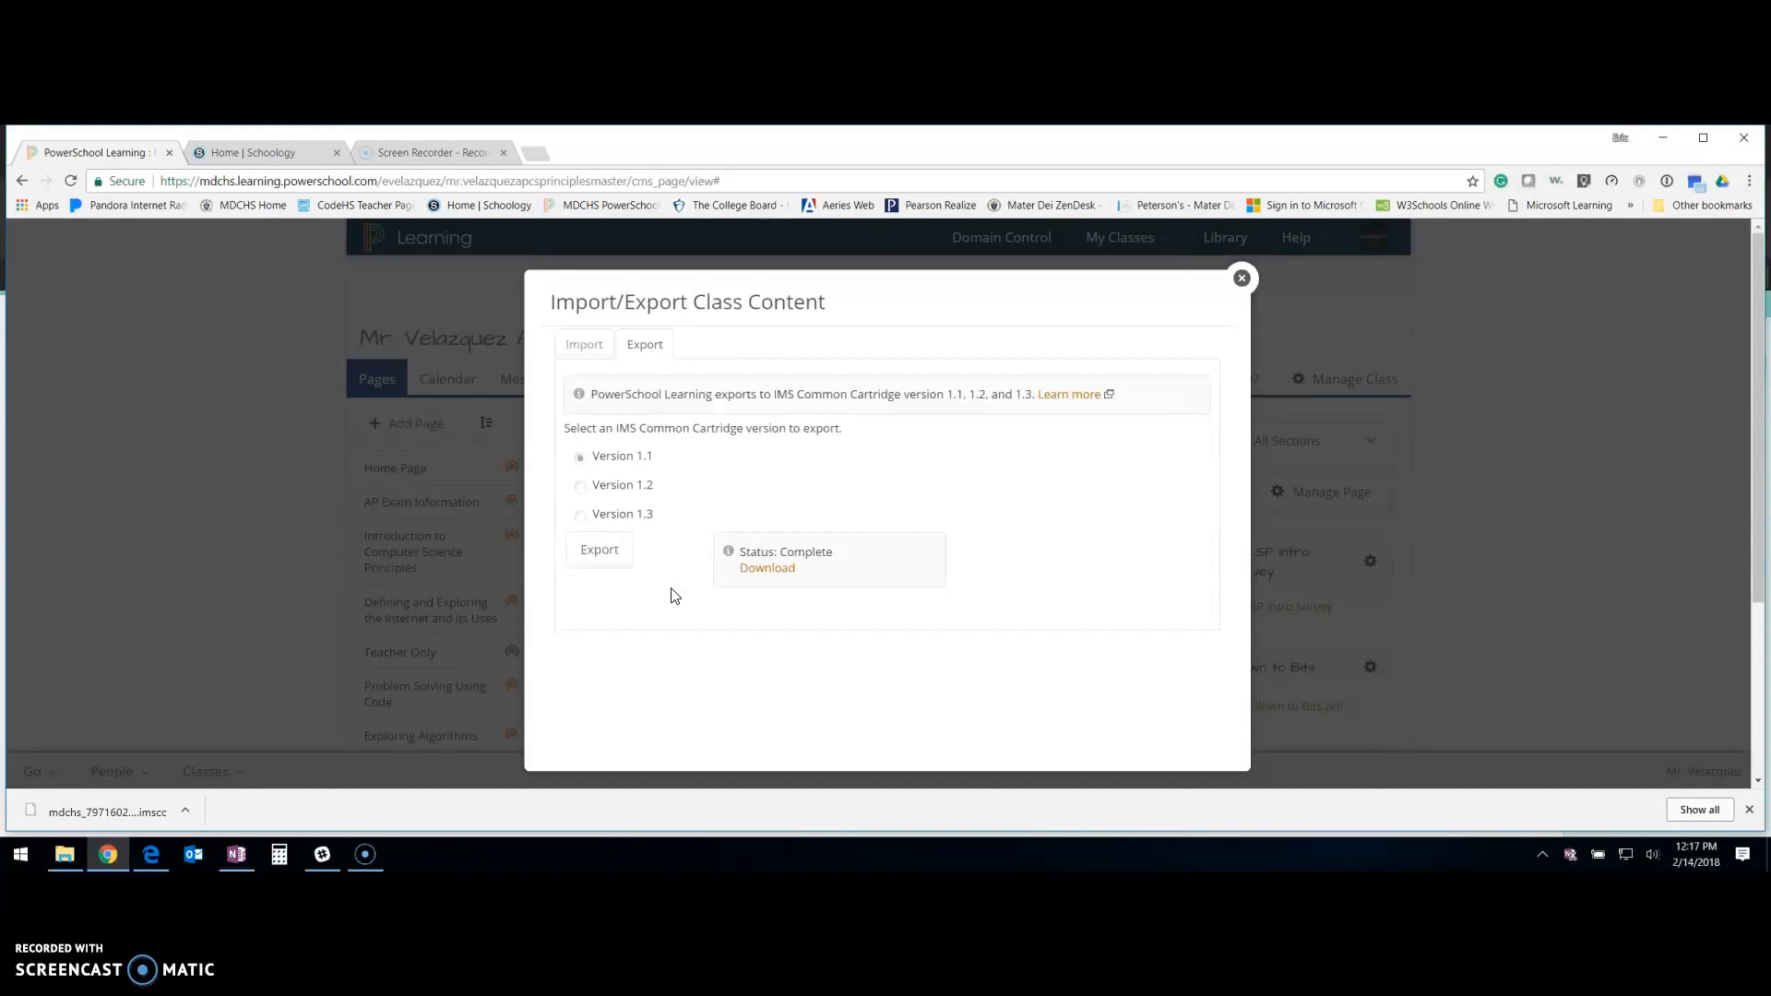
- Download the completed class export and save it to the Desktop as mdchs_7971602_201802141517.imscc
{"action": "left_click", "coordinate": [768, 574]}
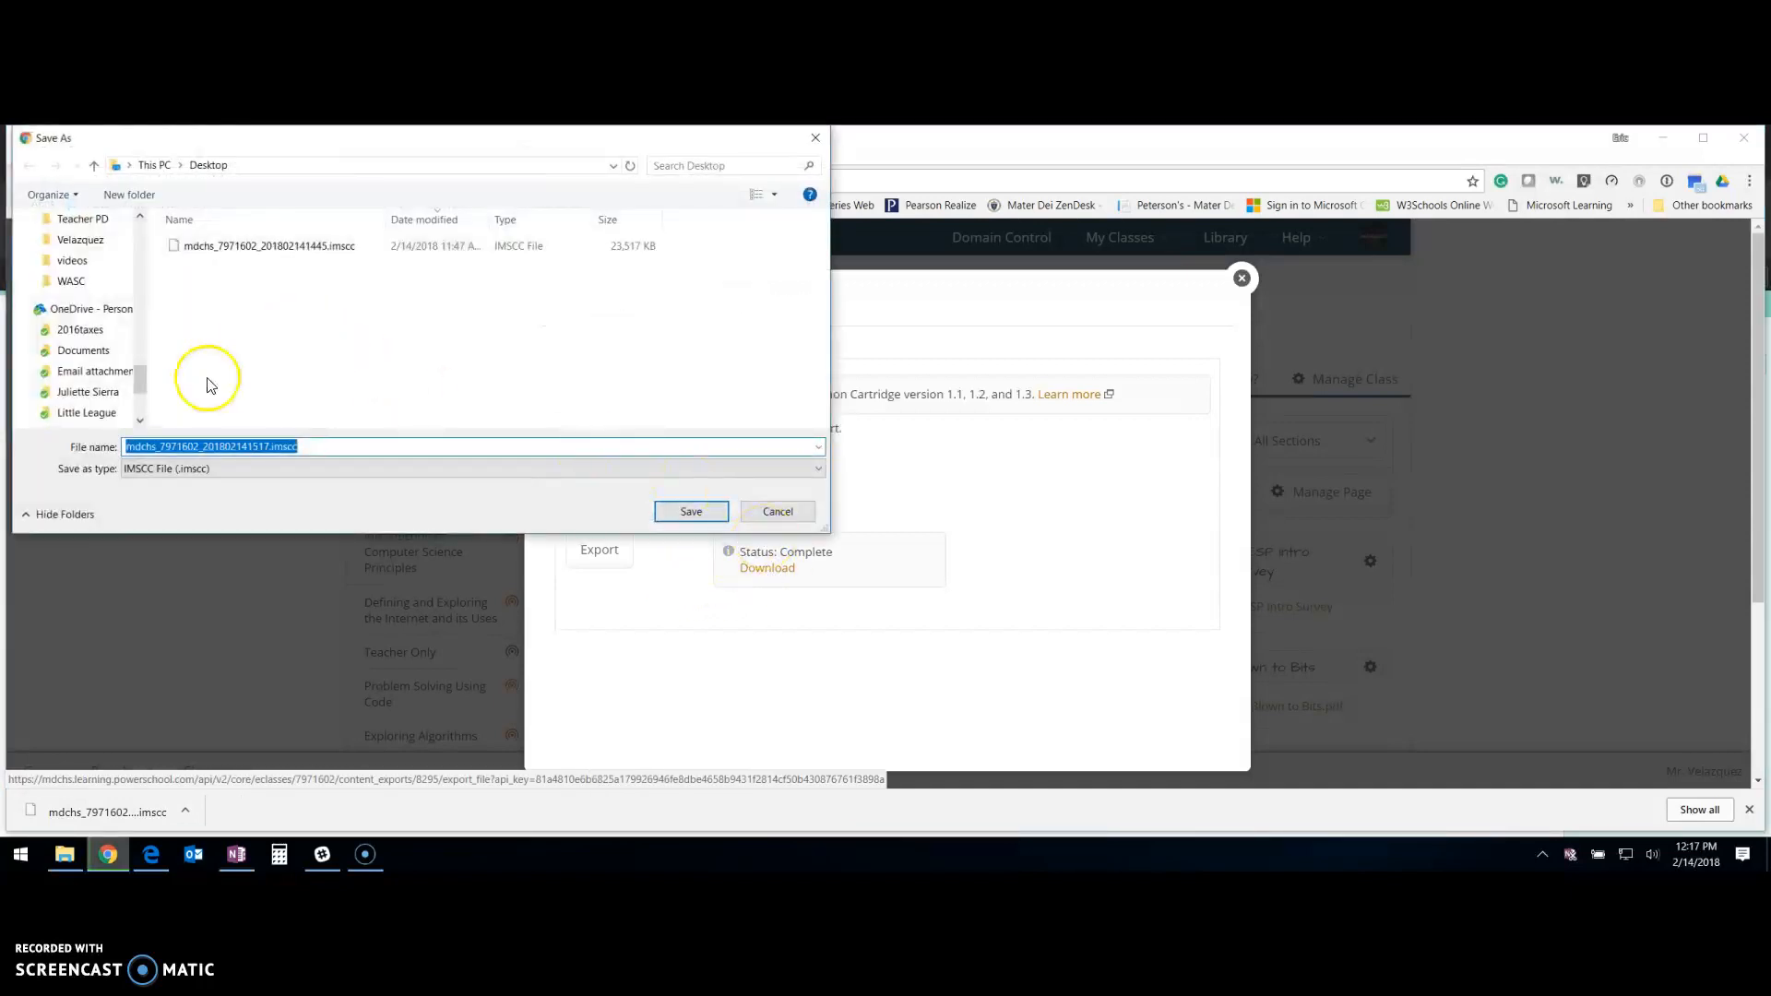
{"action": "left_click_drag", "start_coordinate": [144, 388], "coordinate": [144, 238]}
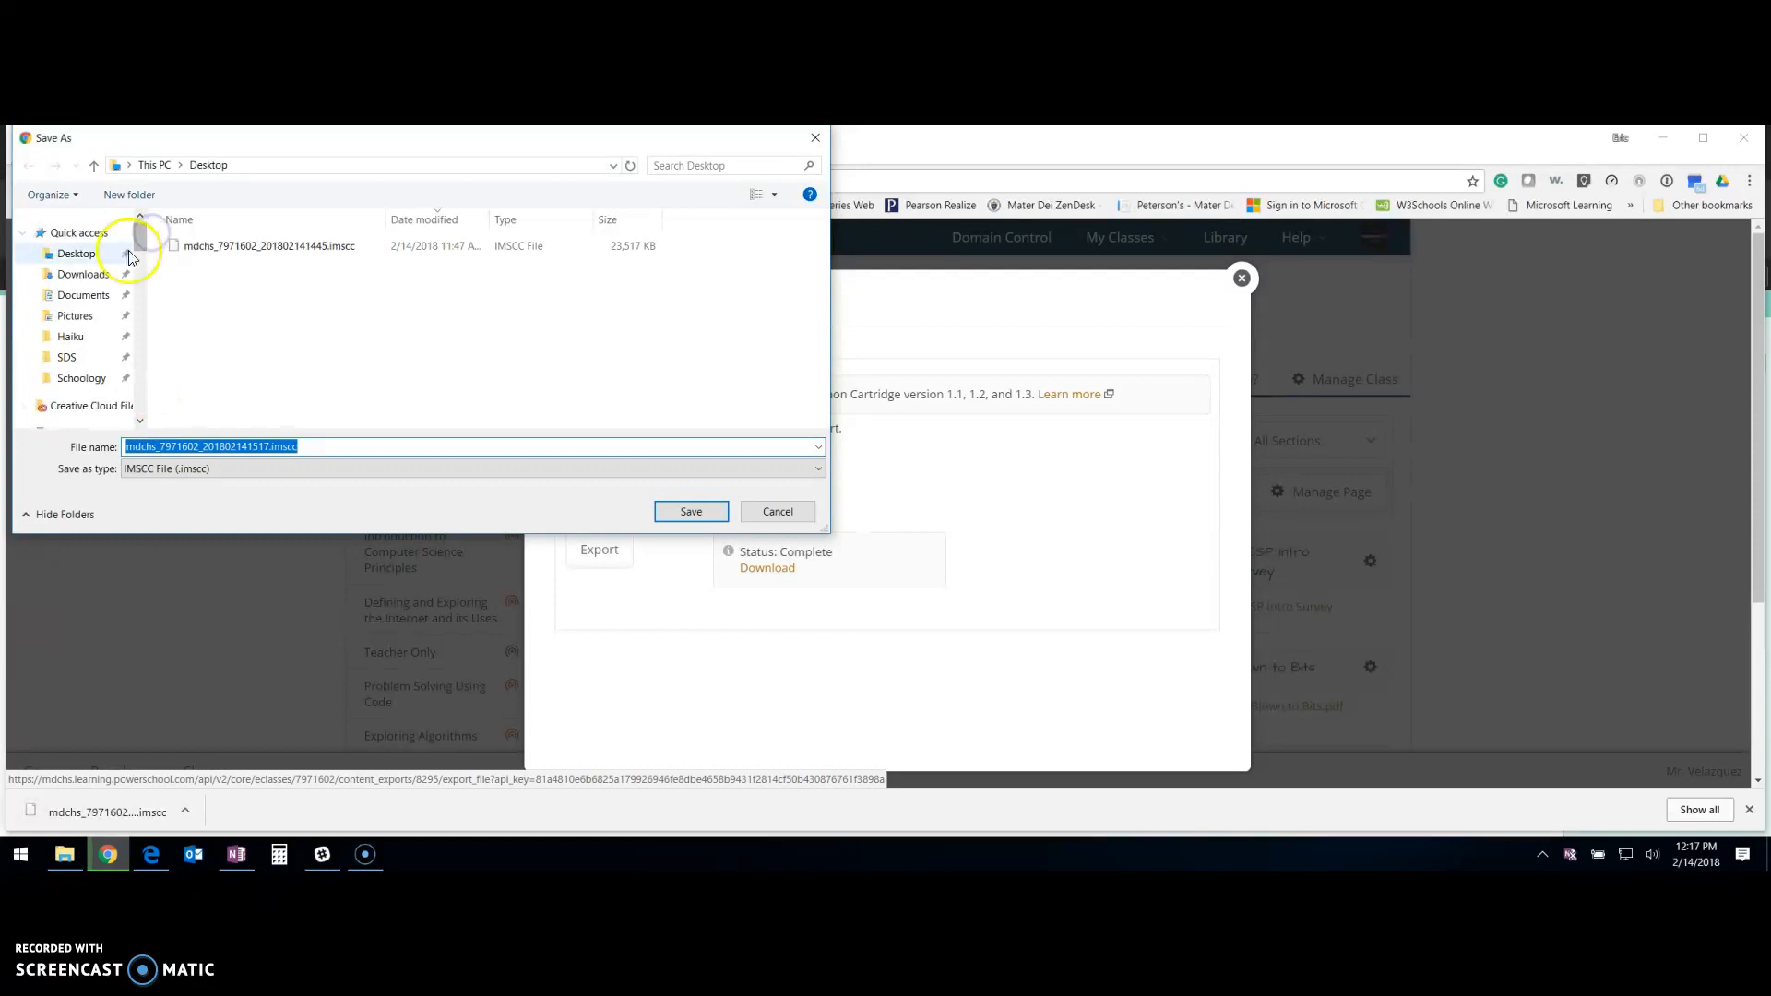
{"action": "left_click", "coordinate": [92, 275]}
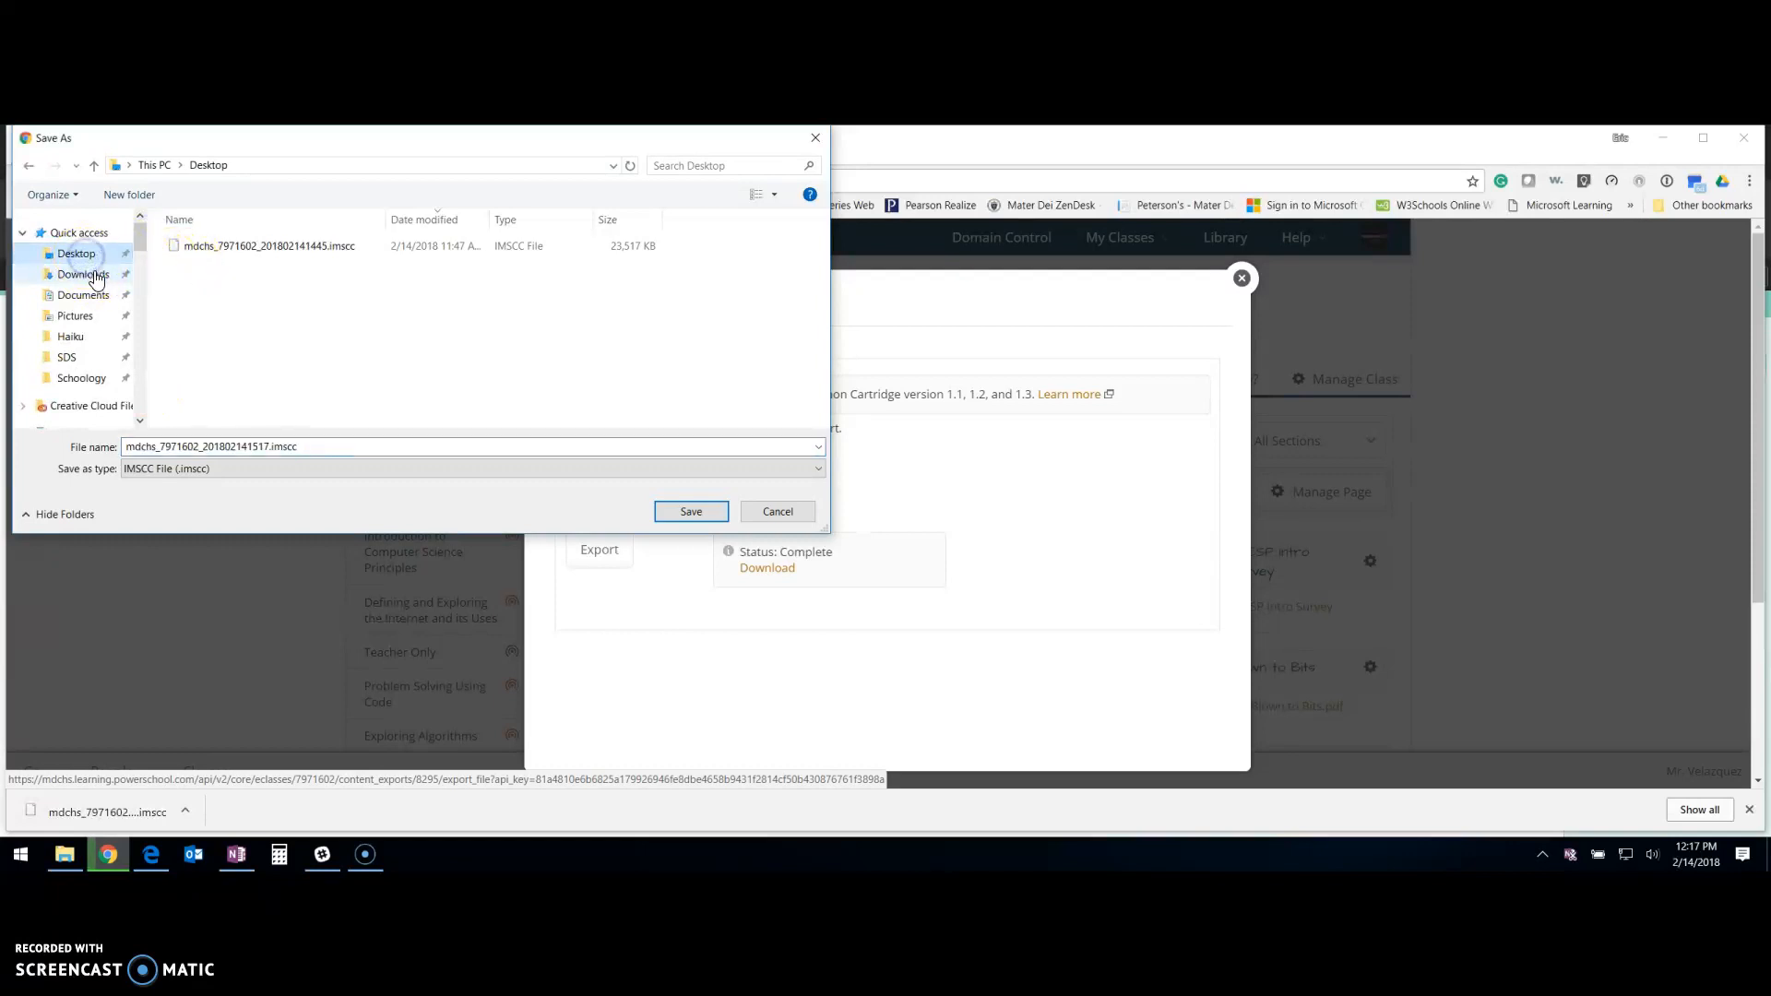
{"action": "left_click", "coordinate": [81, 259]}
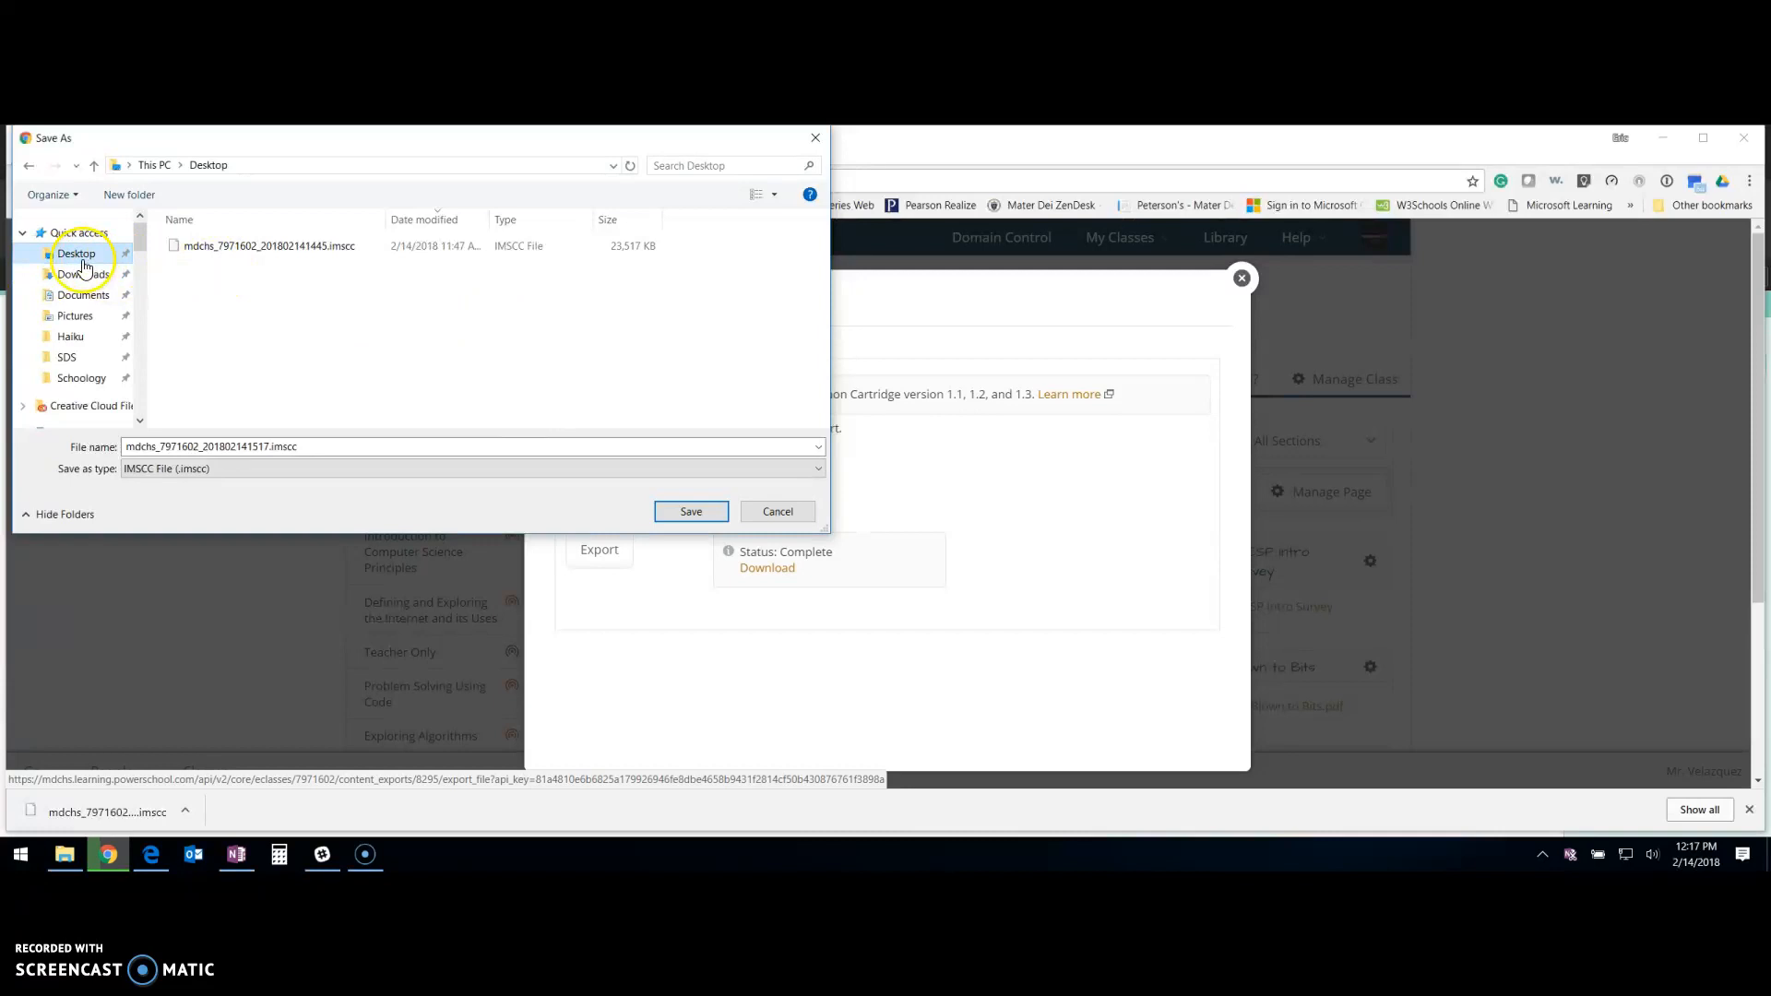
{"action": "left_click", "coordinate": [712, 515]}
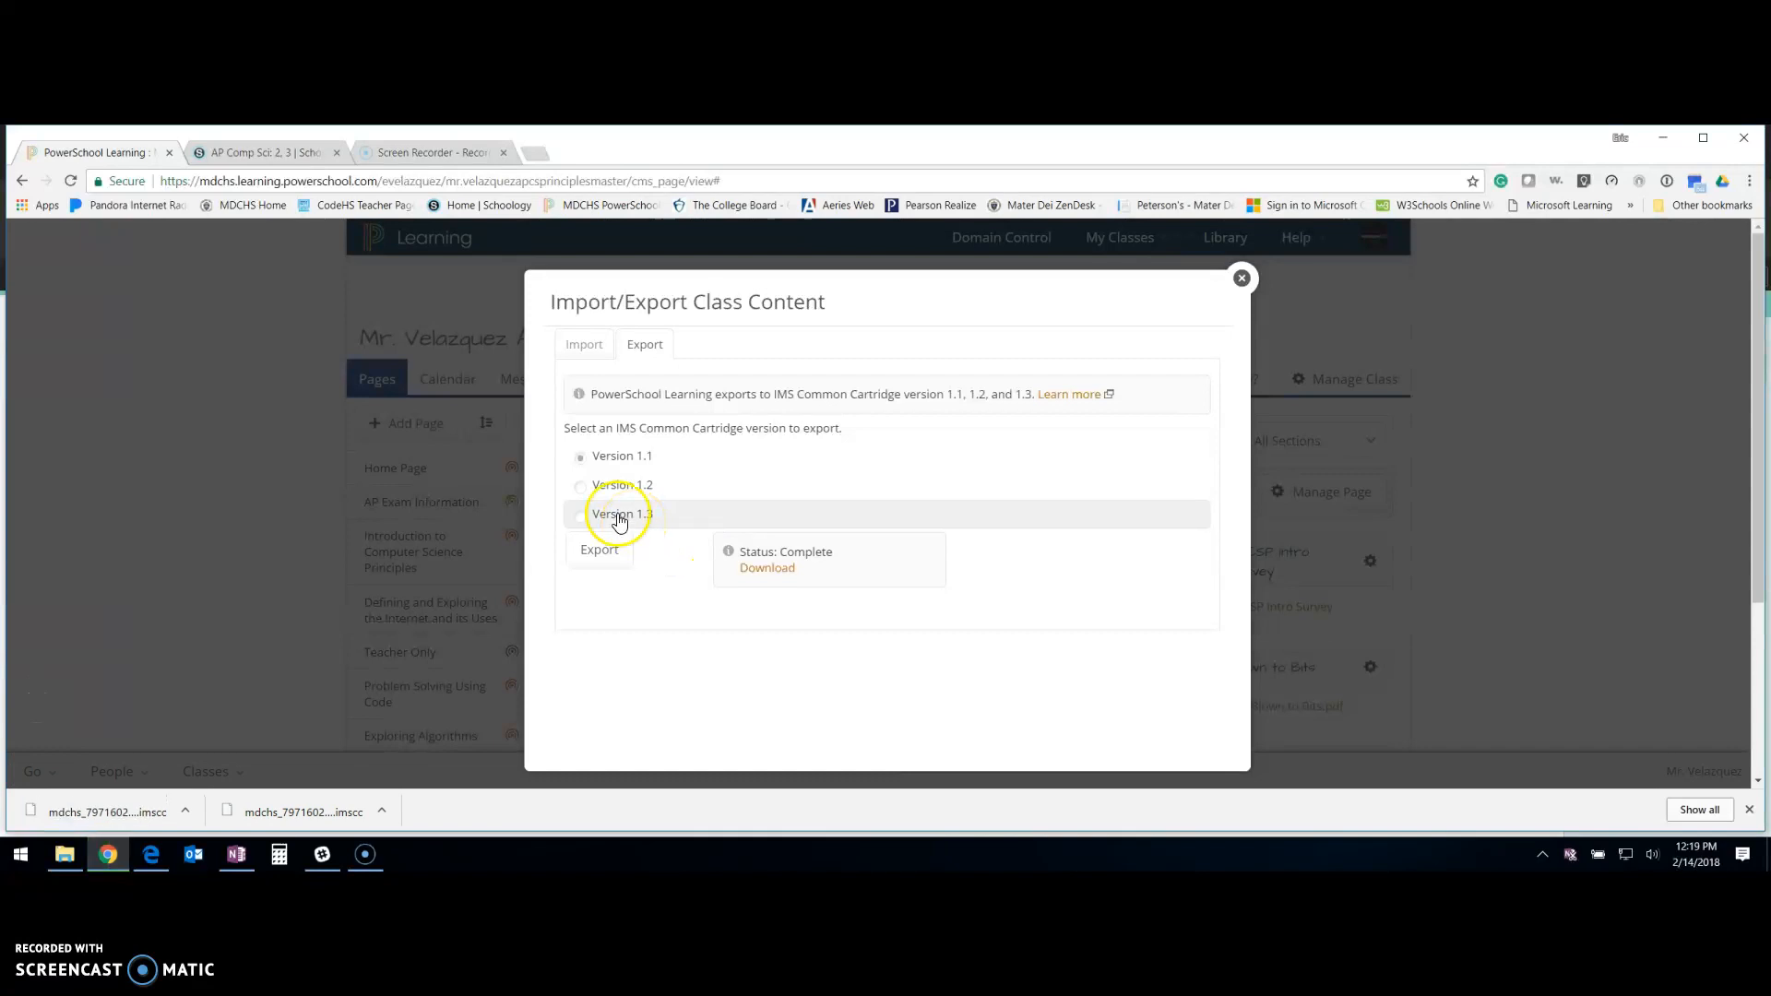
- Switch to Schoology and start importing a collection into the personal resources
{"action": "left_click", "coordinate": [295, 152]}
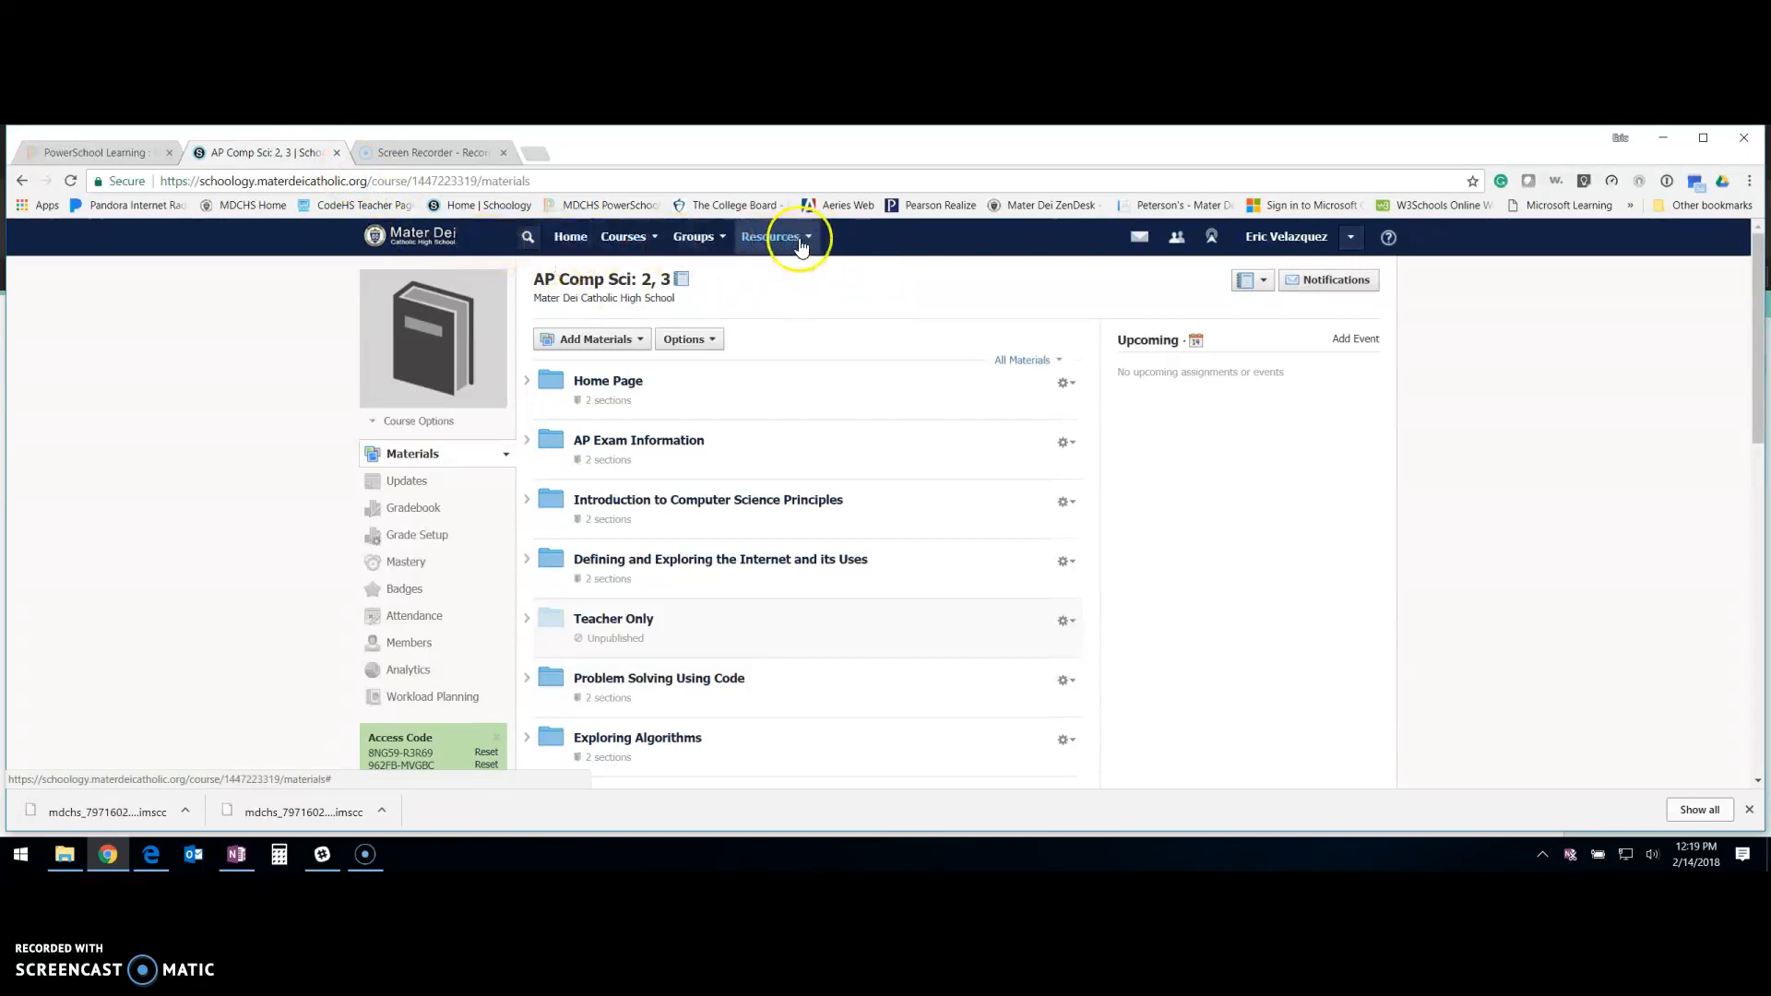
{"action": "left_click", "coordinate": [796, 238]}
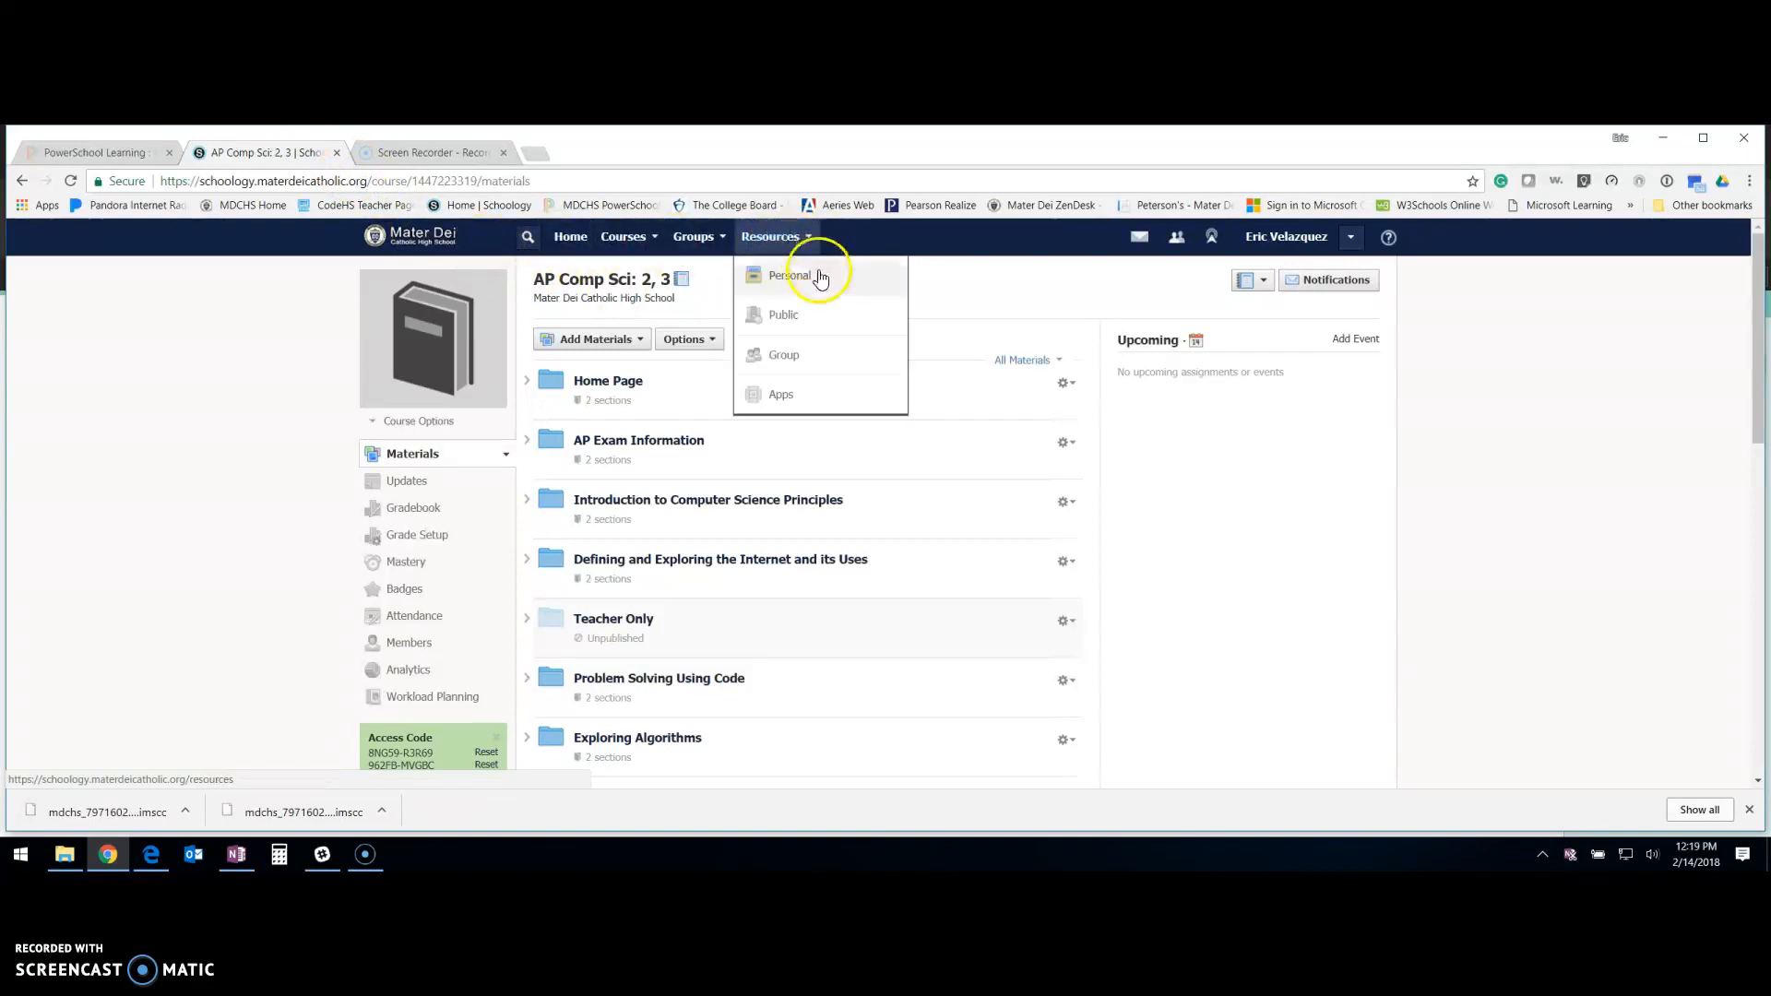
{"action": "left_click", "coordinate": [793, 276]}
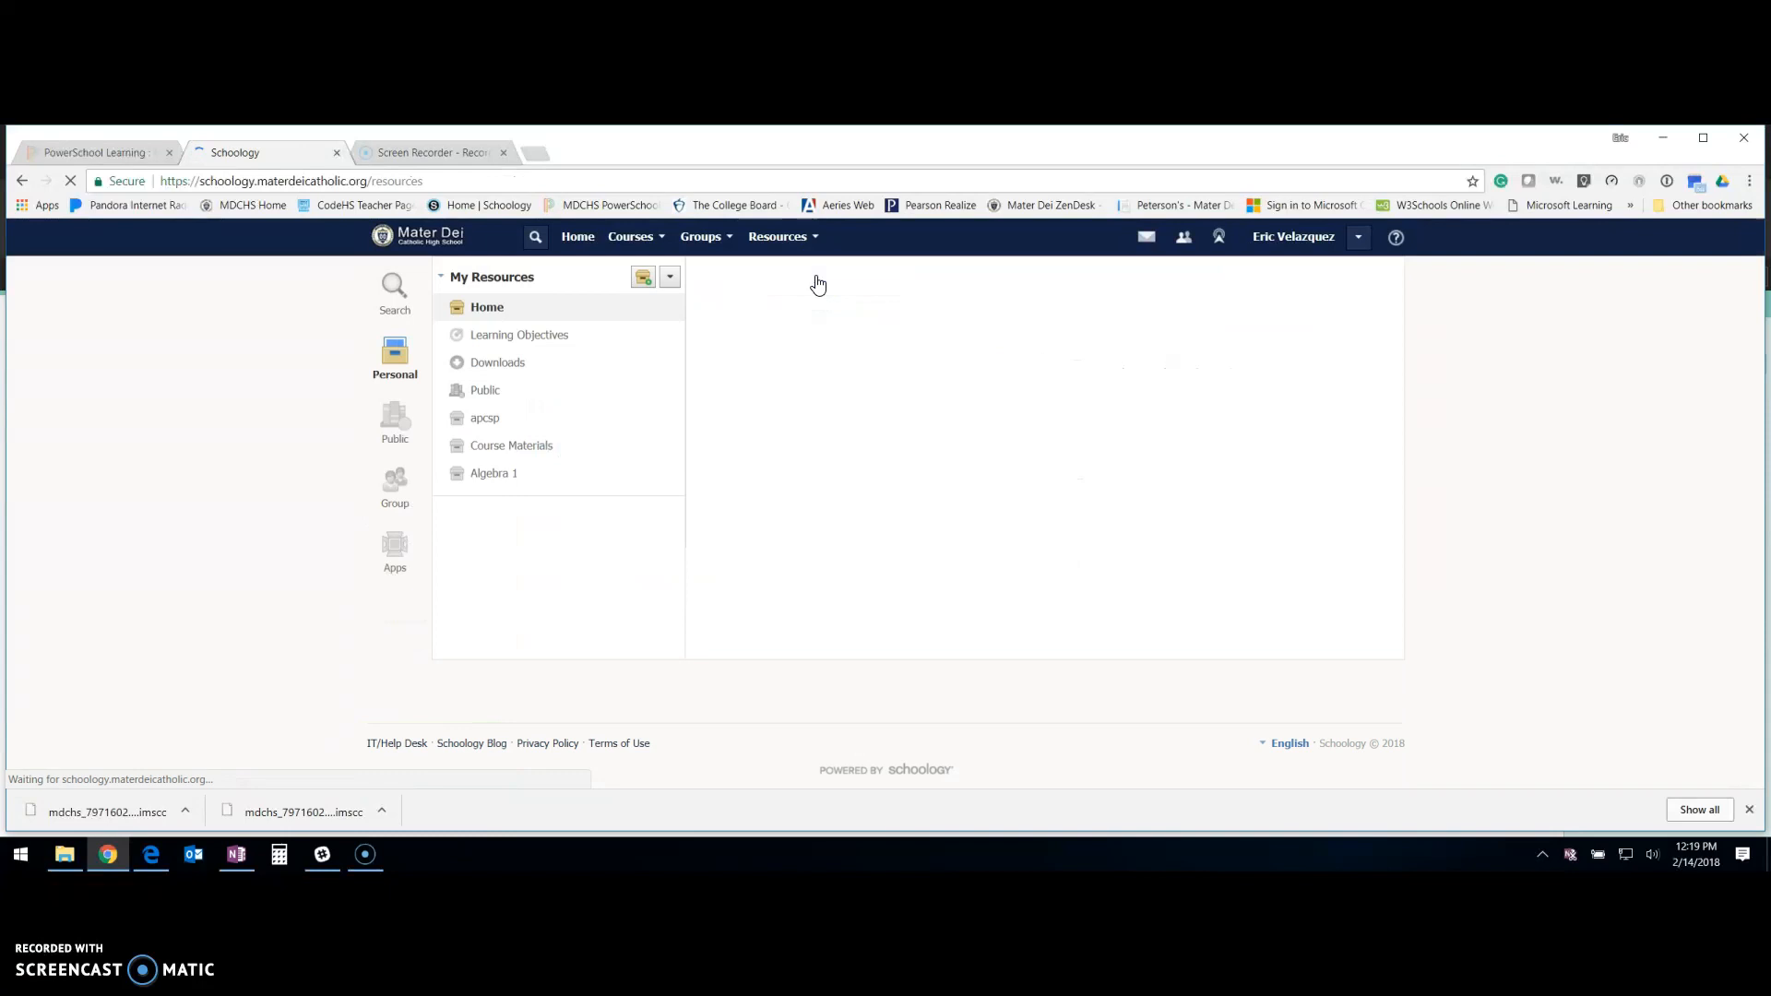
{"action": "left_click", "coordinate": [663, 277]}
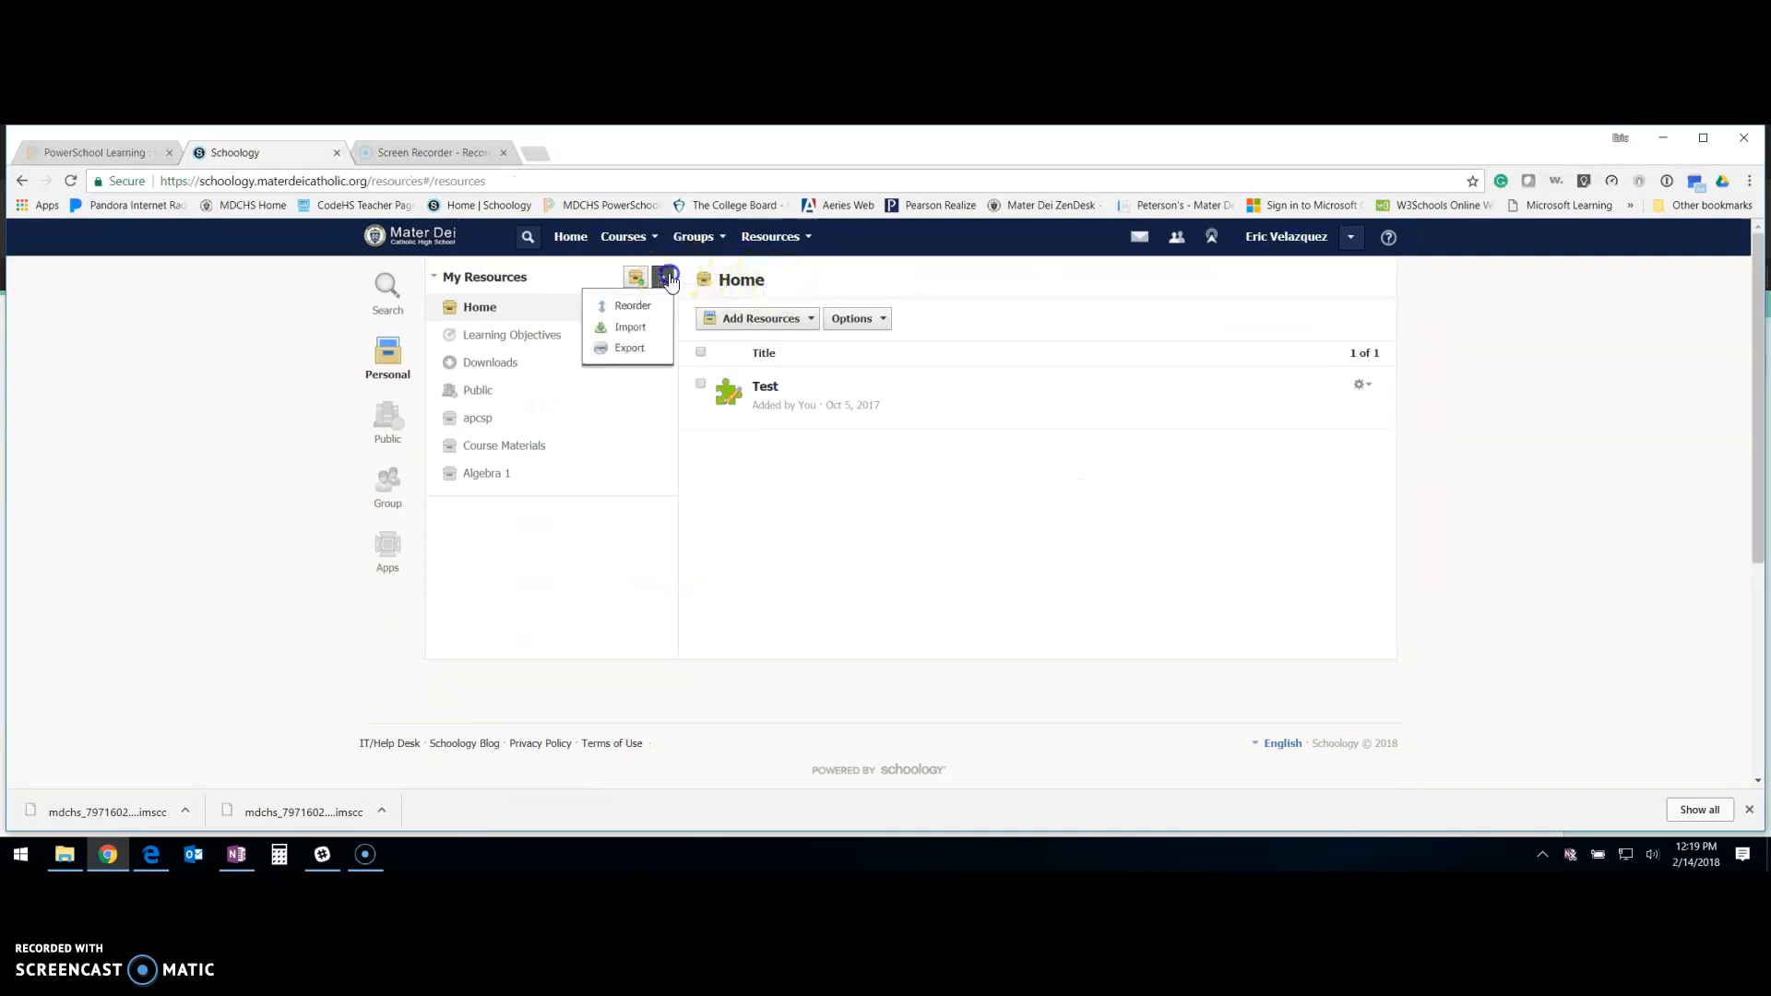
{"action": "left_click", "coordinate": [635, 328]}
- Set the import source to Common Cartridge (IMSCC or ZIP) and give the new collection a title beginning with AP
{"action": "left_click", "coordinate": [825, 342]}
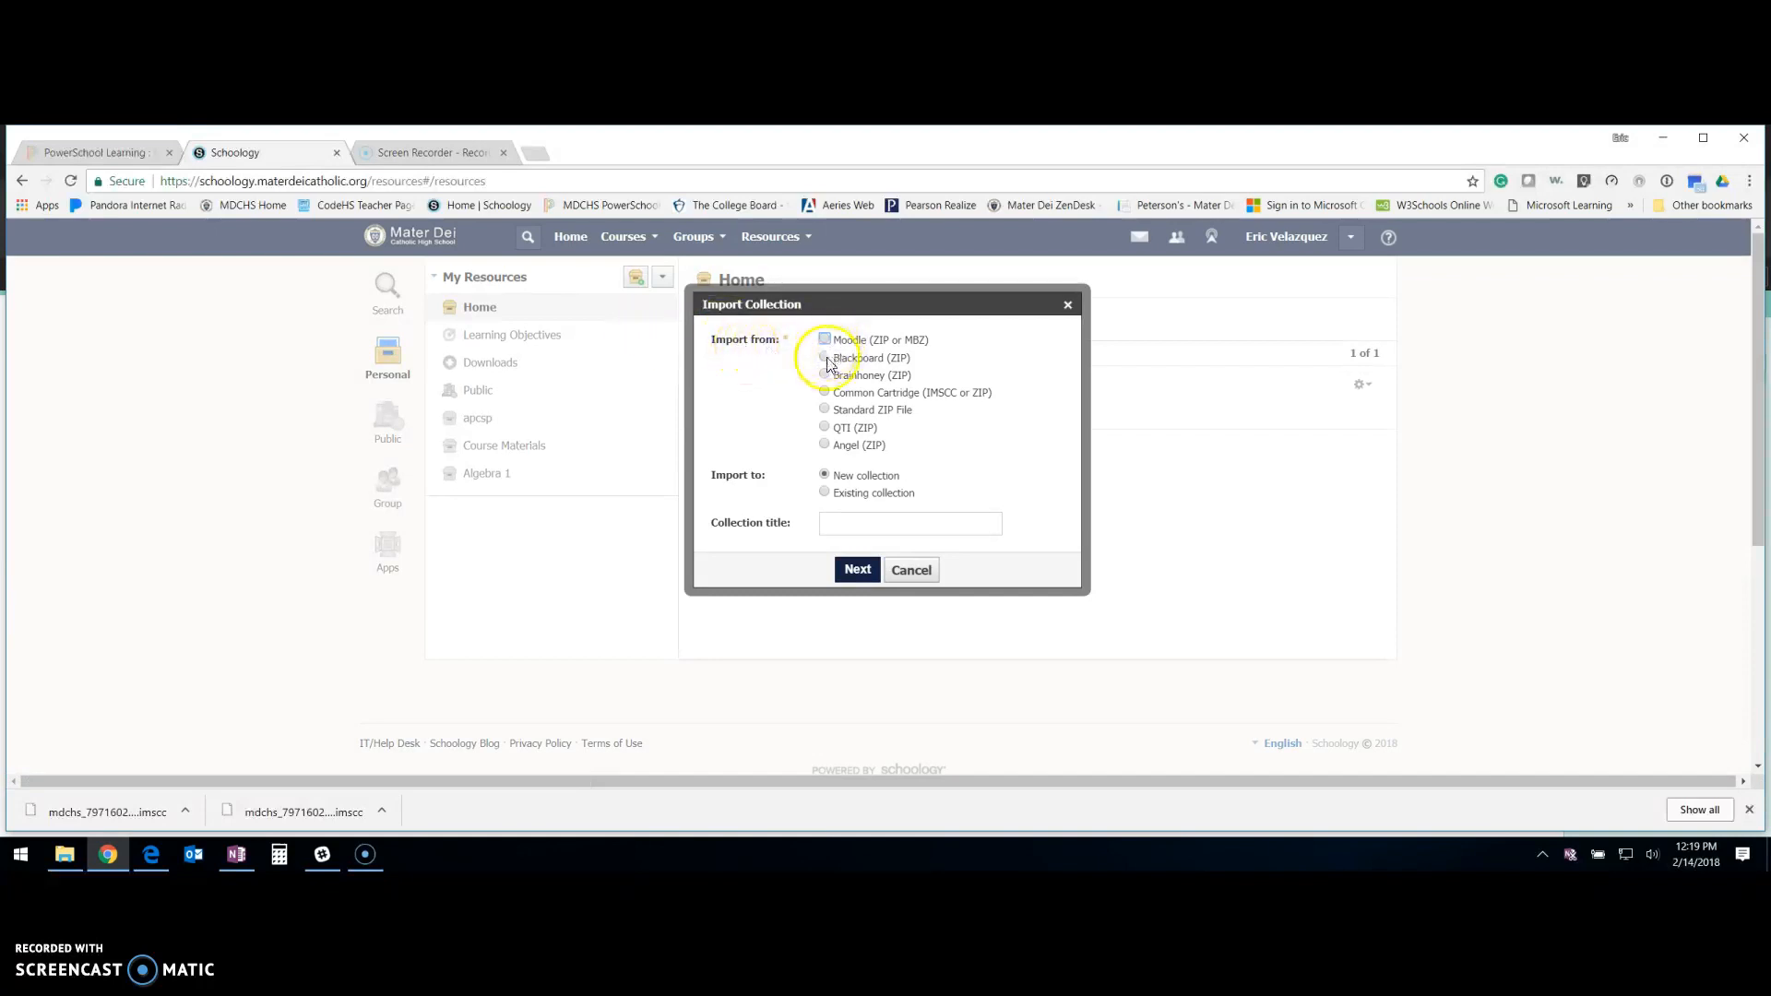
{"action": "left_click", "coordinate": [849, 394]}
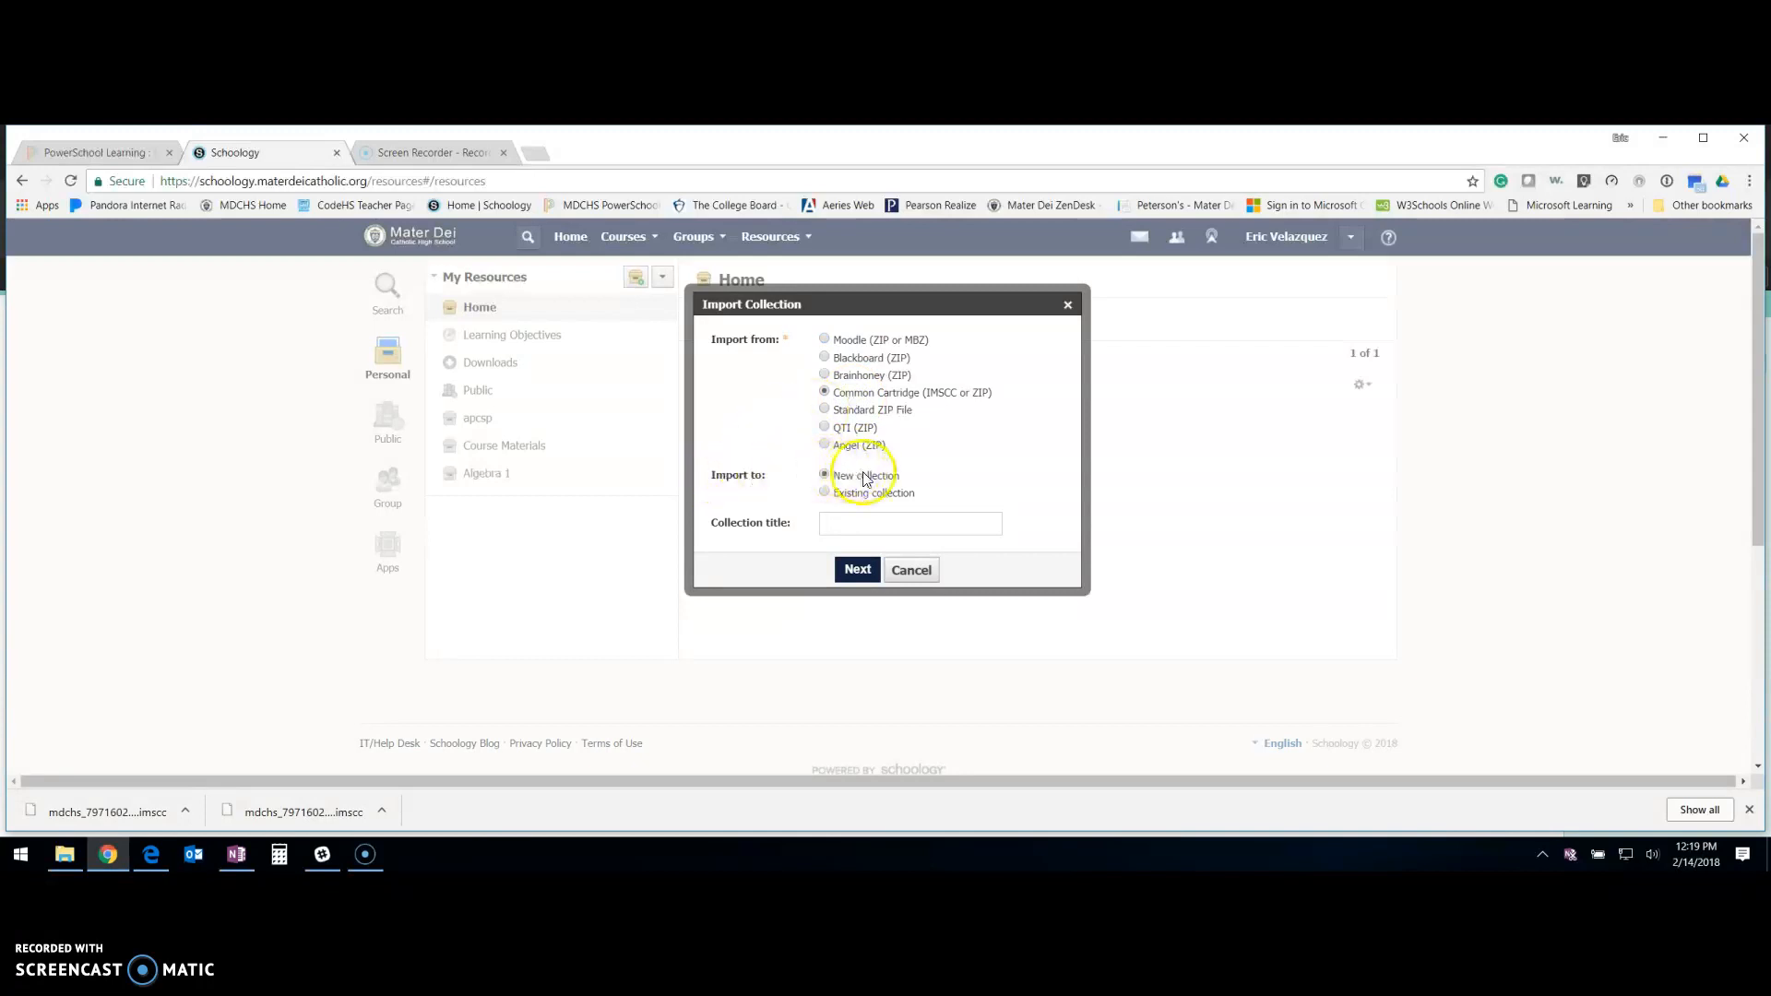
{"action": "left_click", "coordinate": [902, 521]}
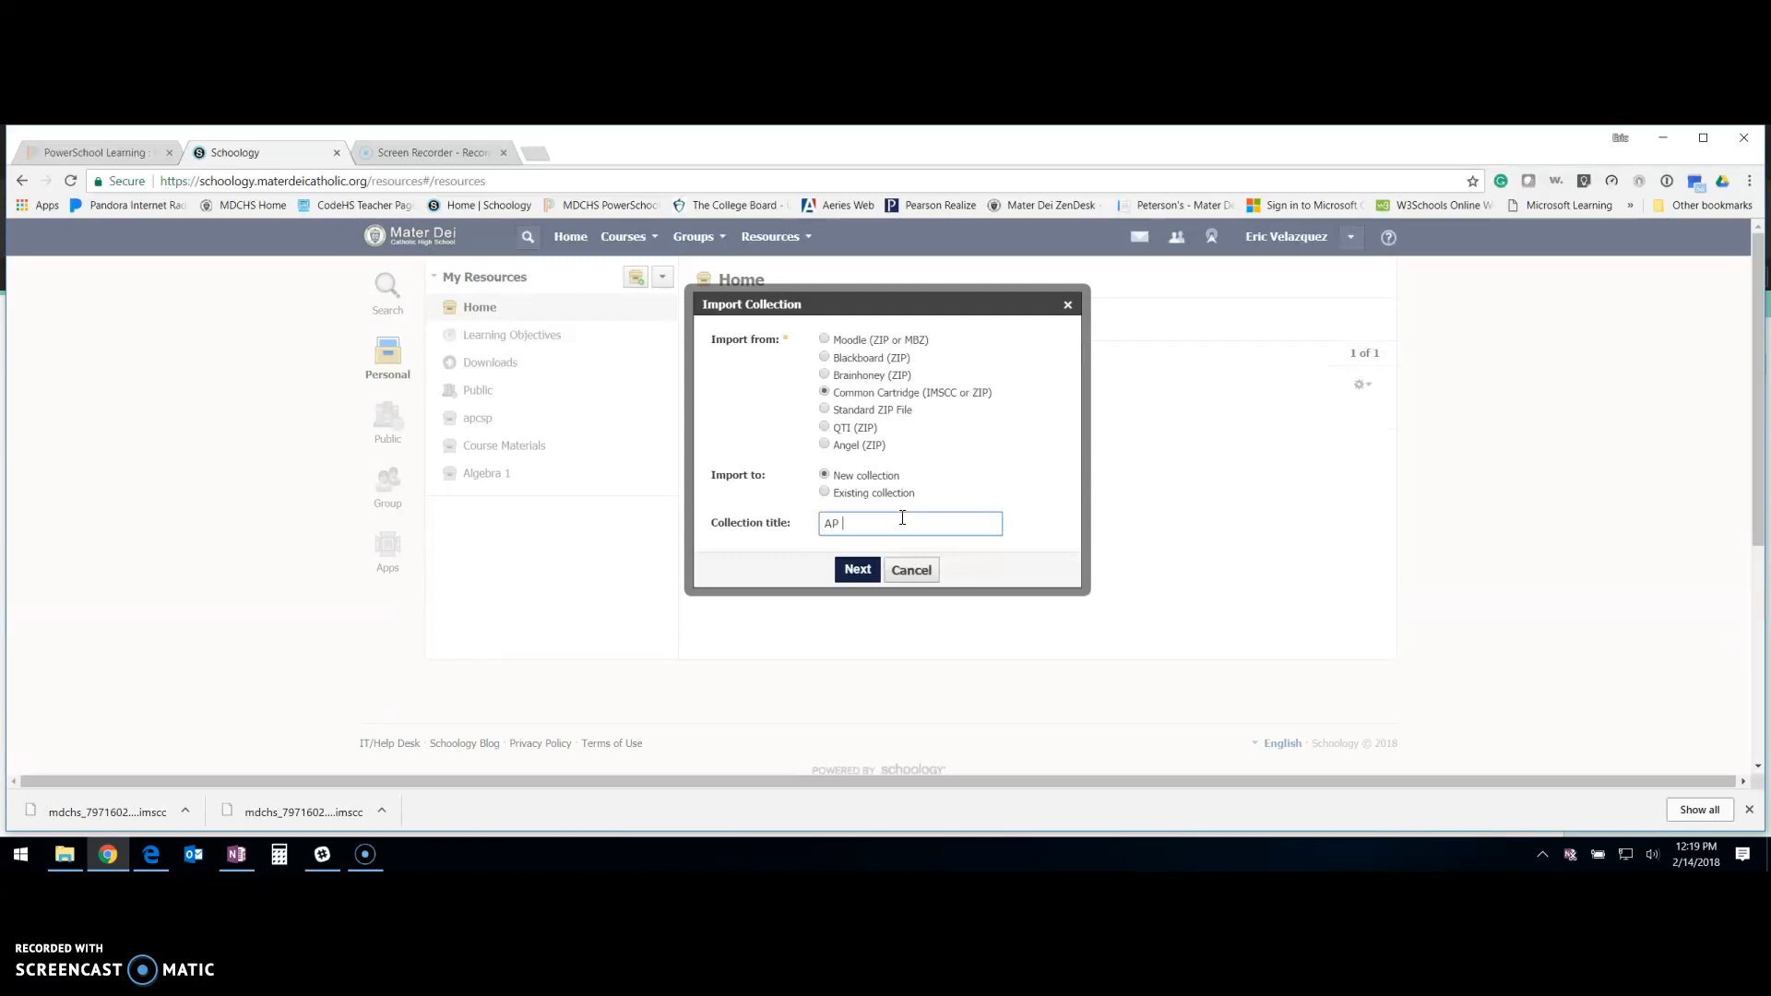
{"action": "left_click", "coordinate": [856, 568]}
- Attach mdchs_7971602_201802141517.imscc from the Desktop as the file to import
{"action": "left_click", "coordinate": [830, 548]}
{"action": "left_click", "coordinate": [780, 472]}
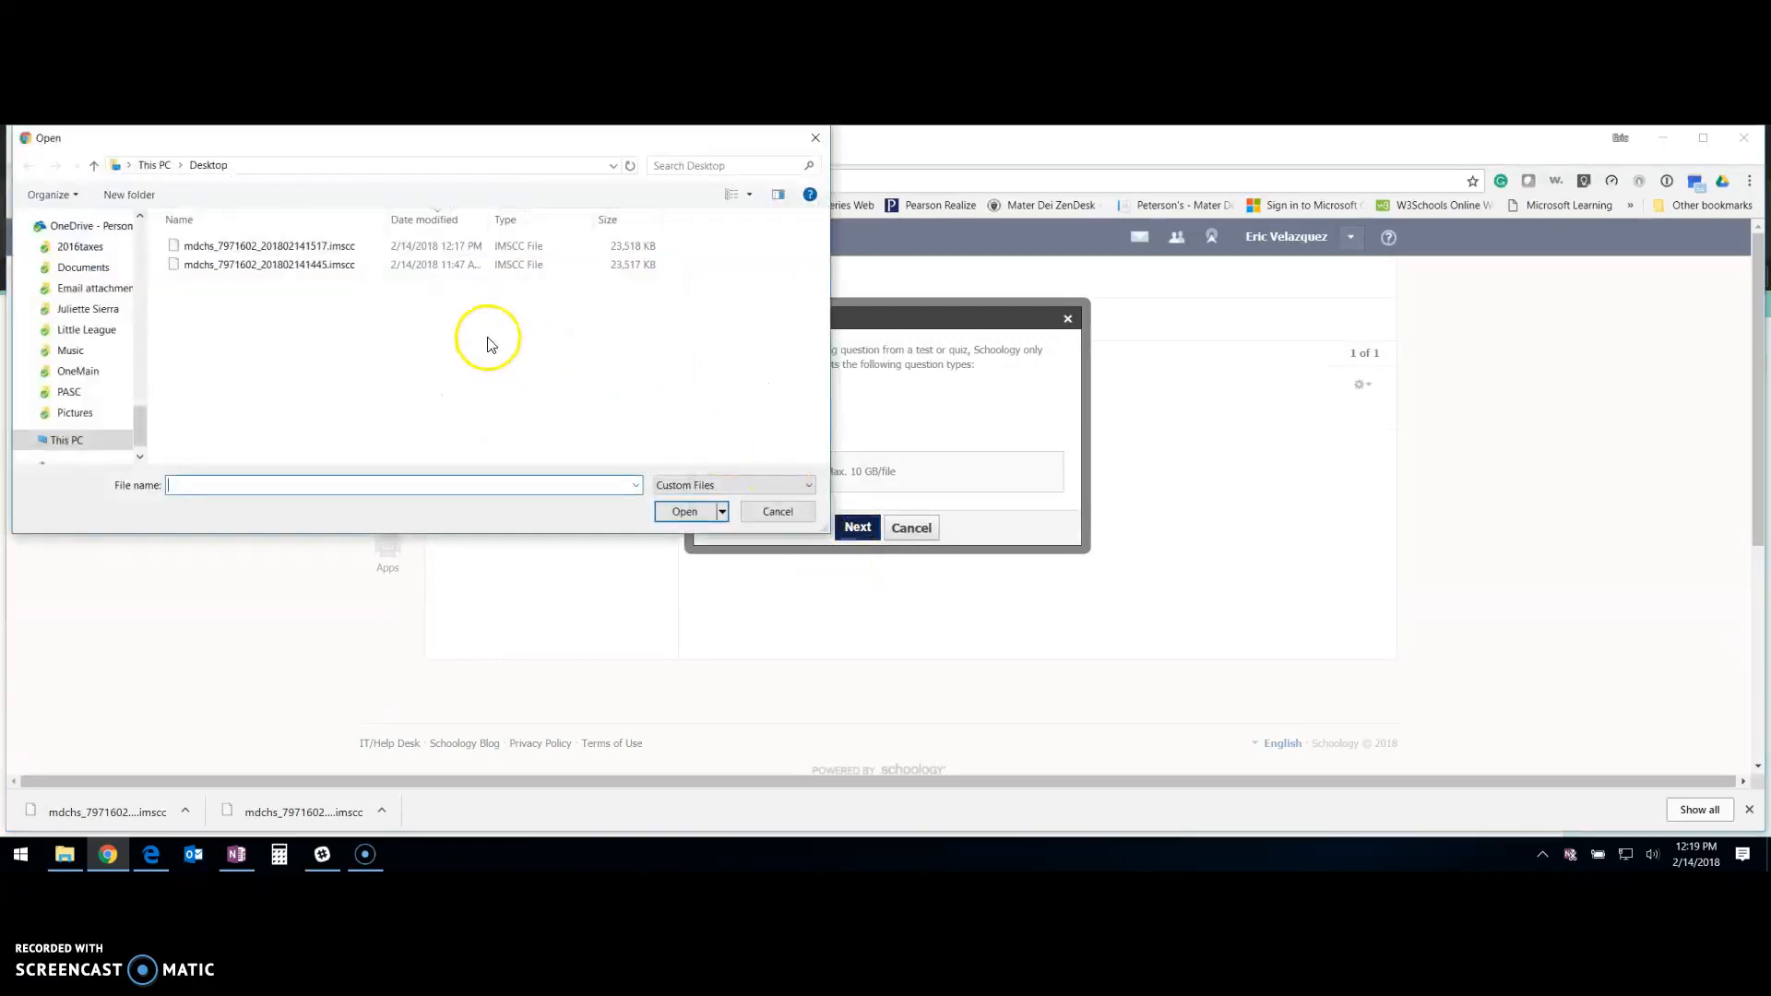
{"action": "left_click_drag", "start_coordinate": [139, 434], "coordinate": [150, 222]}
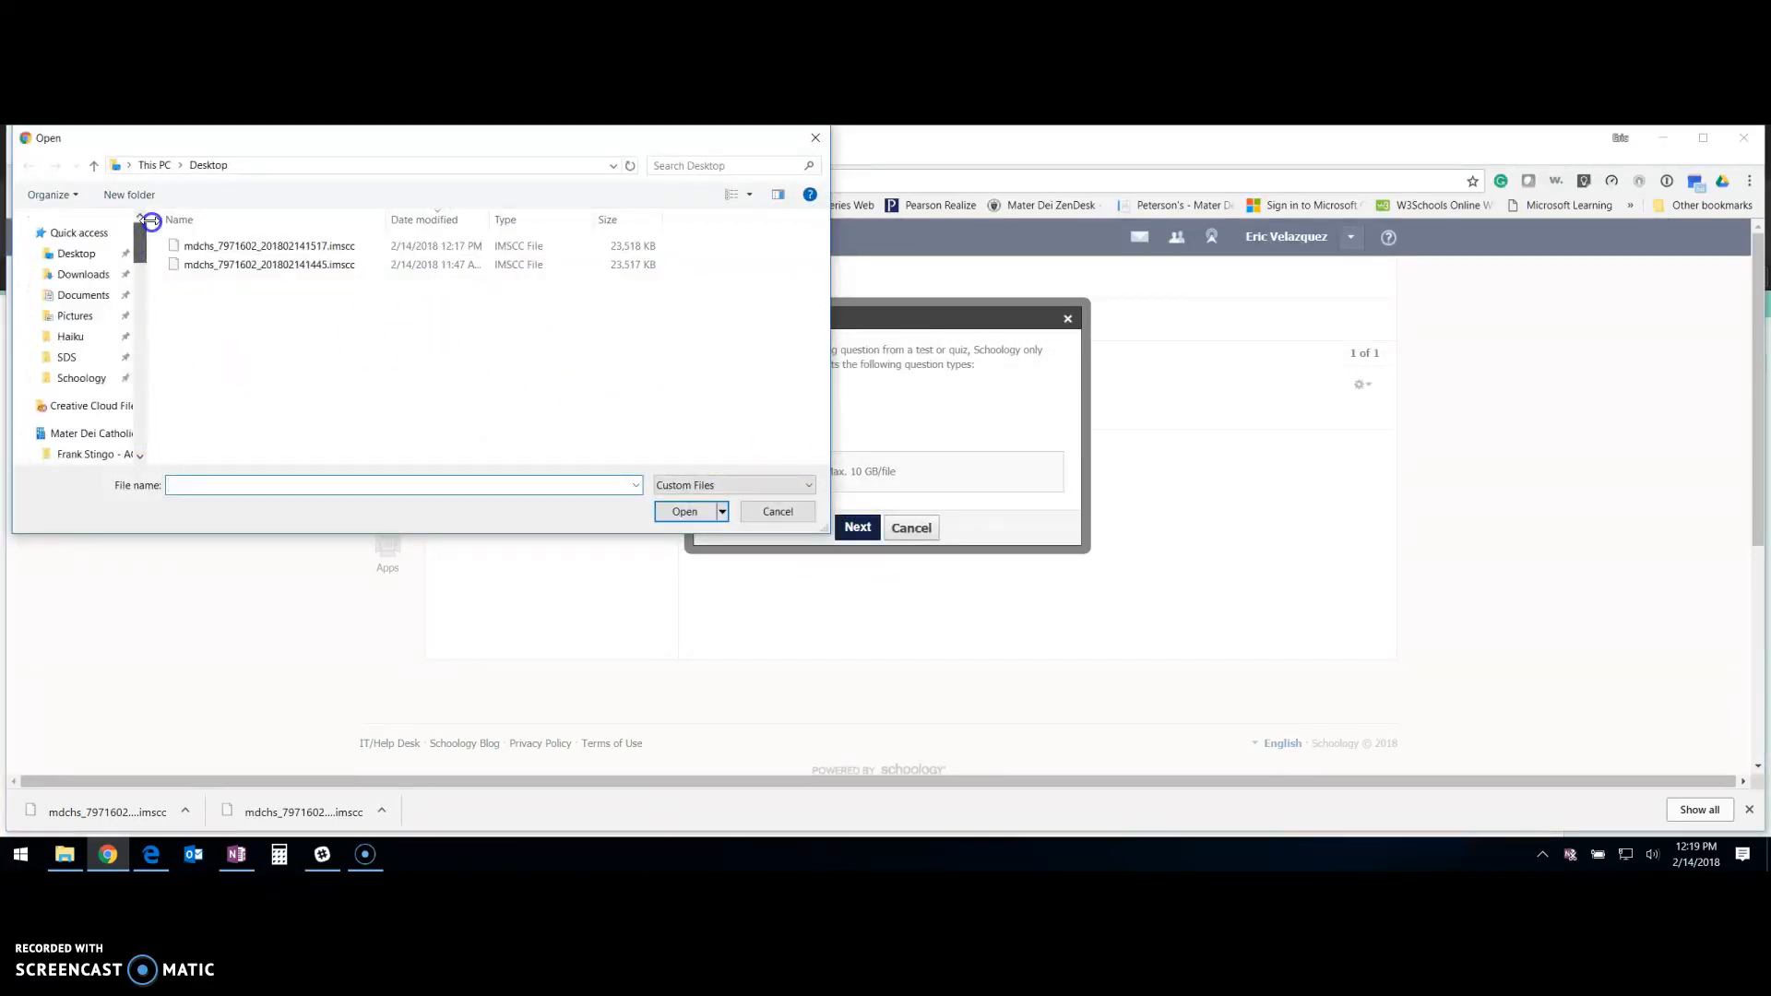
{"action": "left_click", "coordinate": [96, 261]}
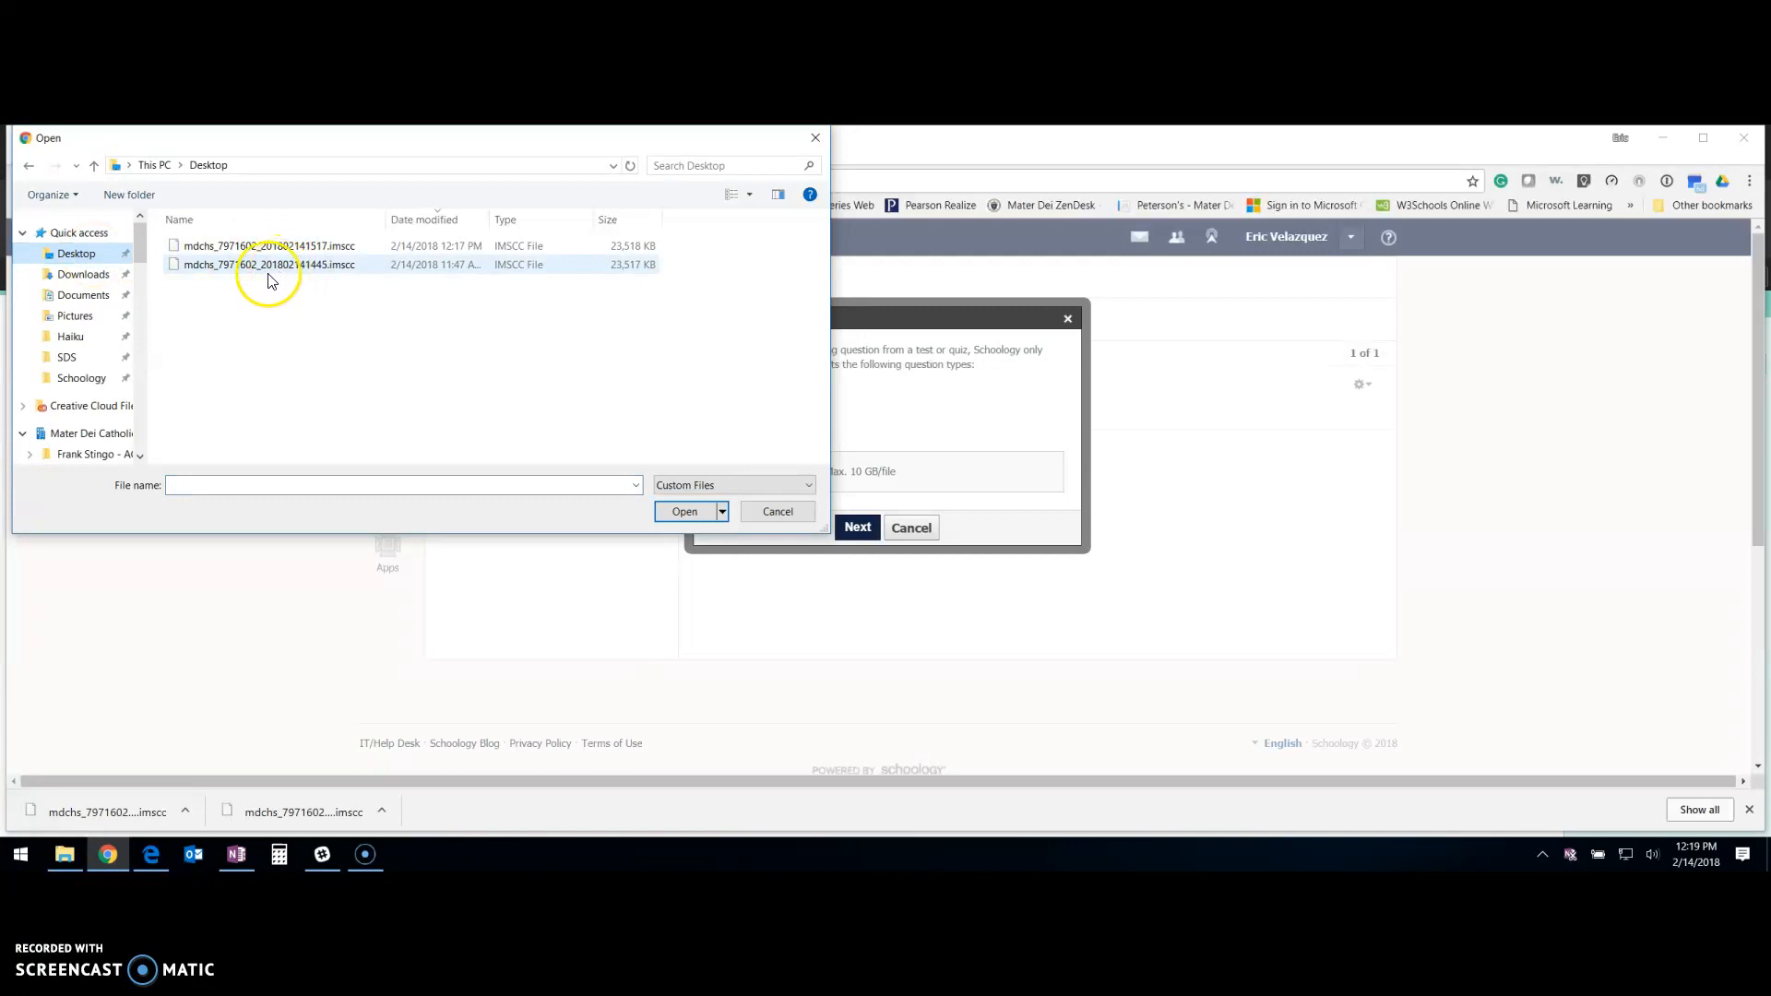
{"action": "left_click", "coordinate": [258, 245]}
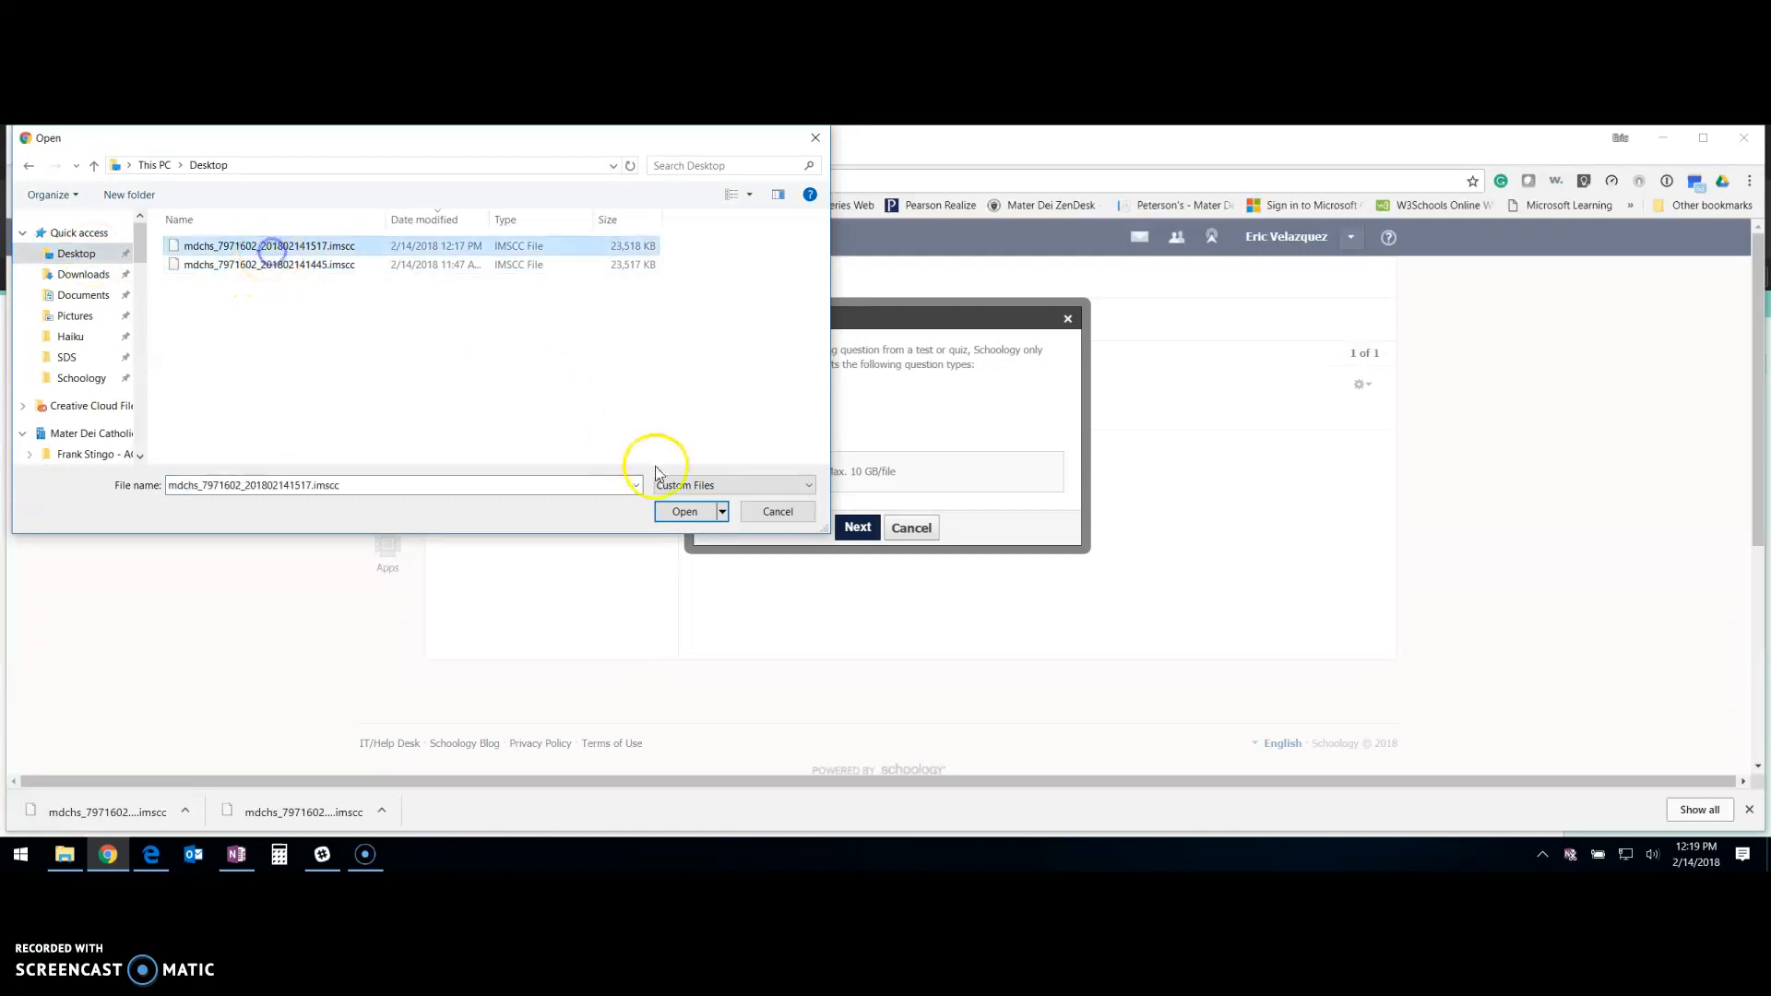
{"action": "left_click", "coordinate": [682, 513]}
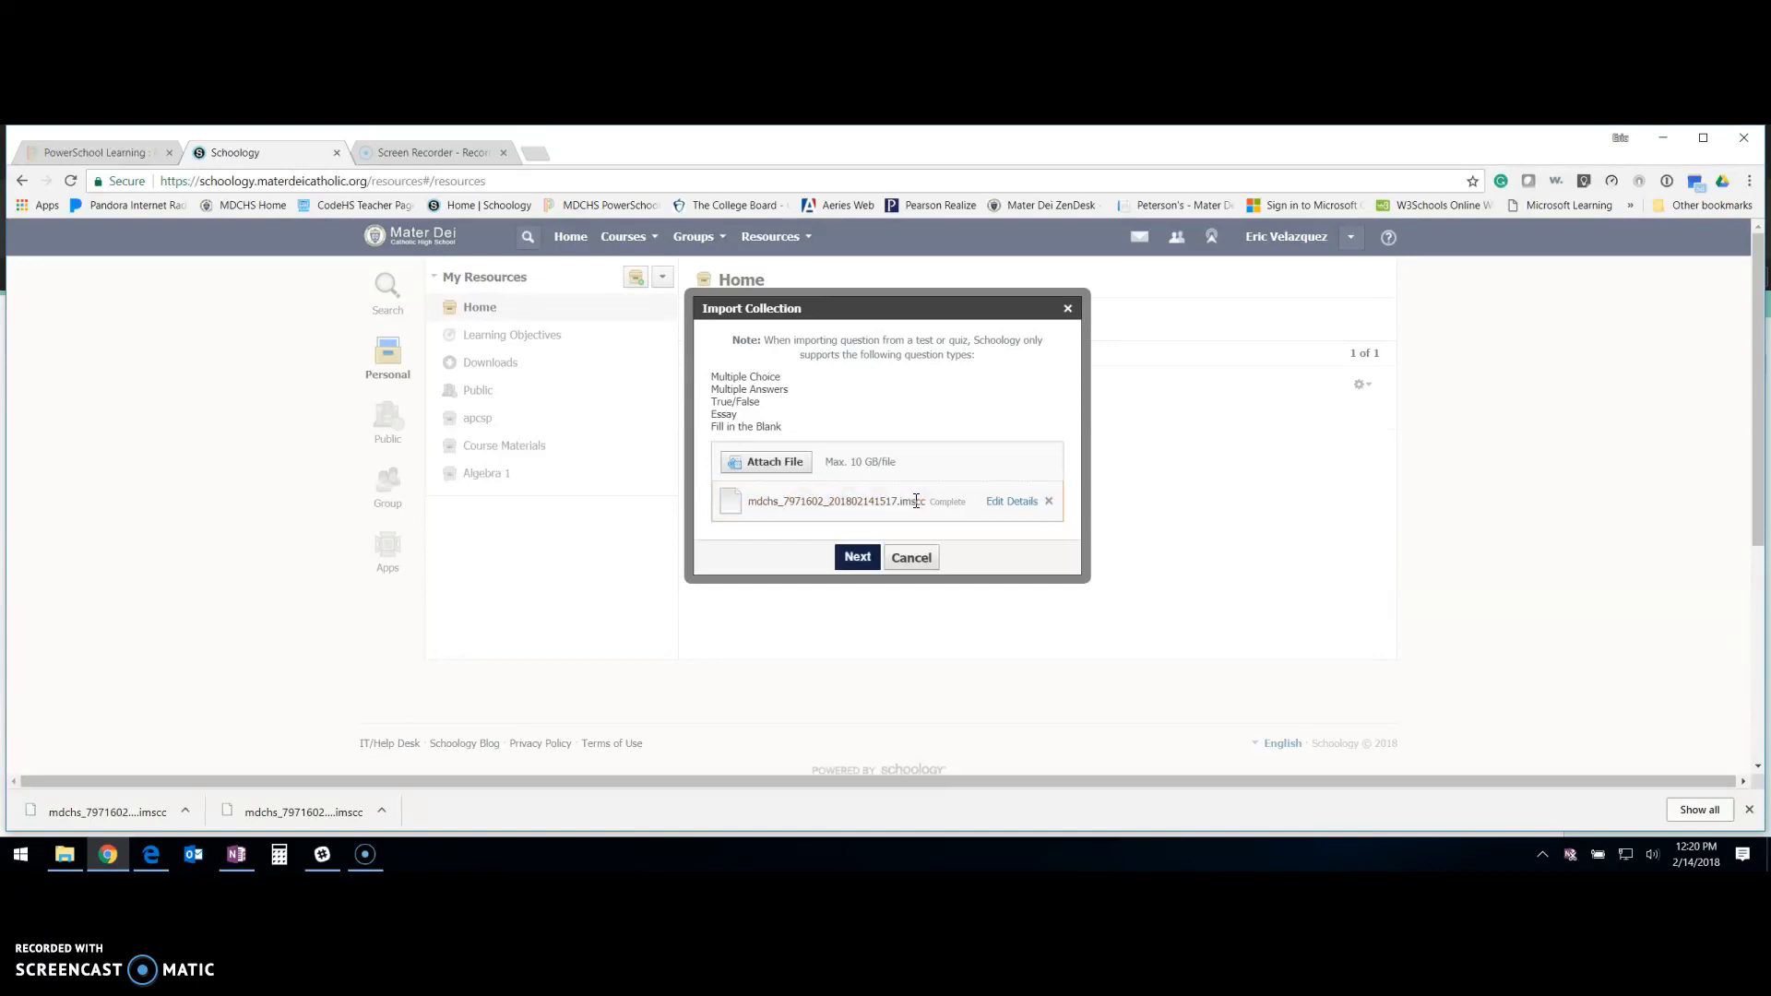
- Continue to the package's folder list and select all folders for conversion to web content
{"action": "left_click", "coordinate": [857, 557]}
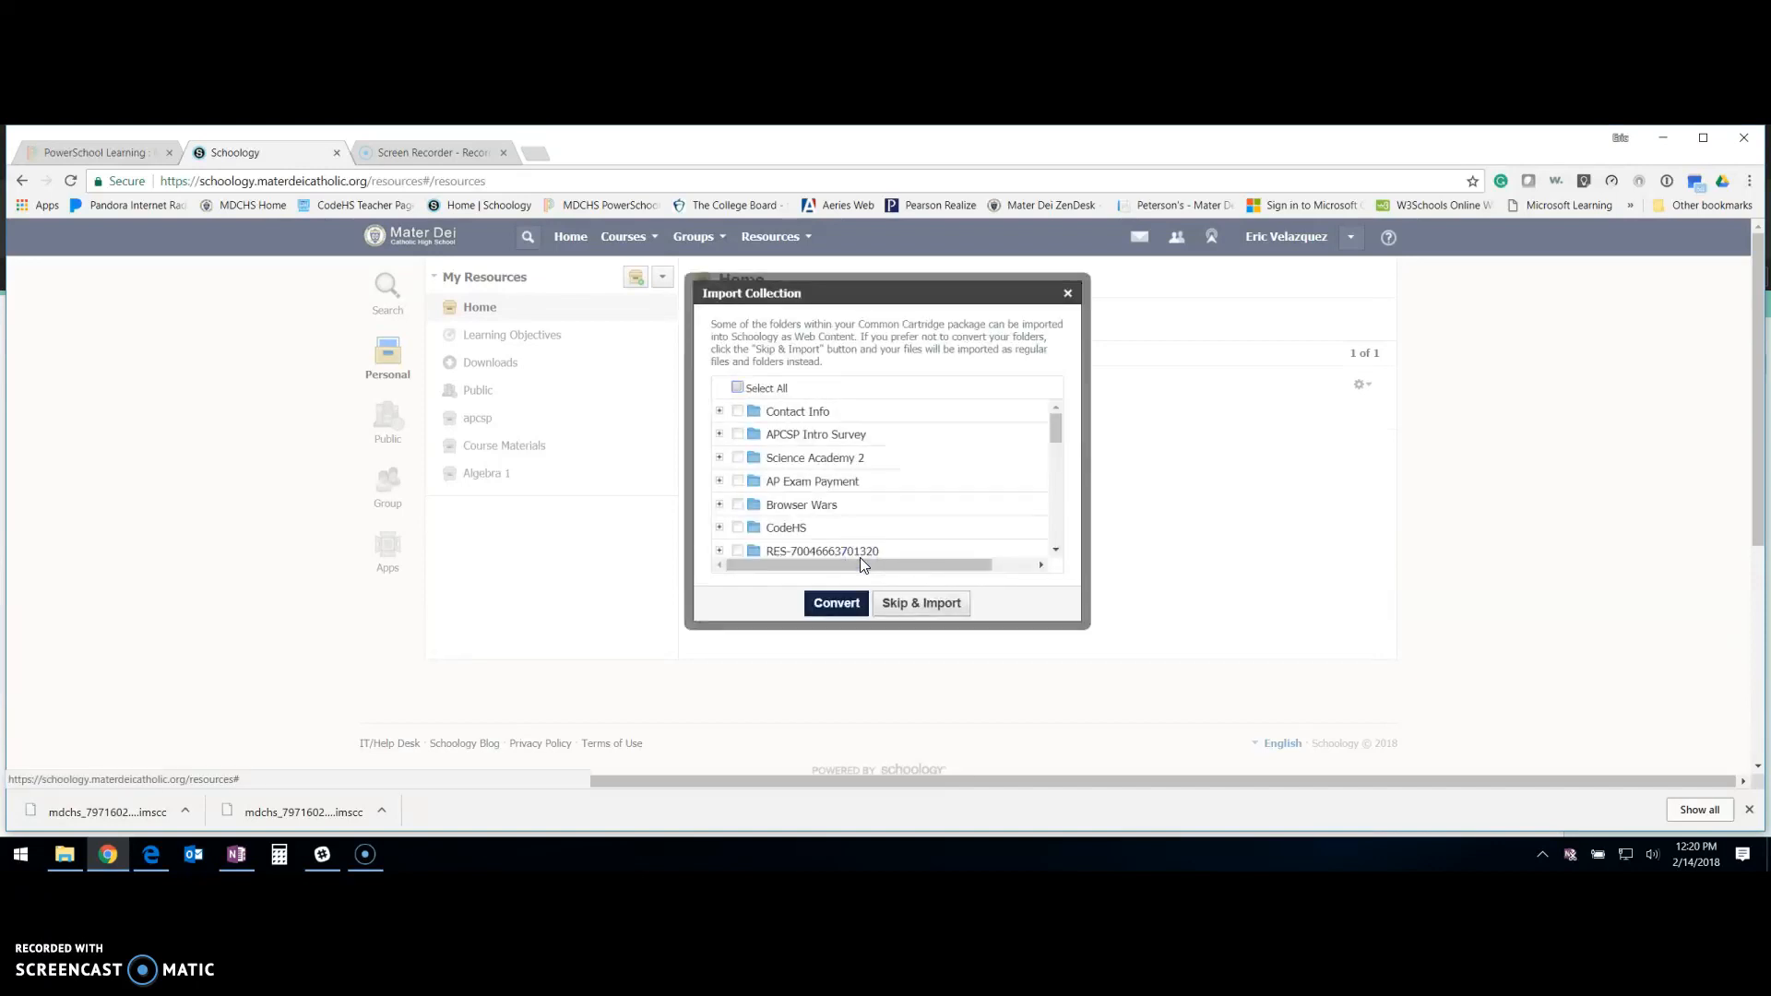
{"action": "scroll", "coordinate": [768, 485], "scroll_direction": "down", "scroll_amount": 5}
{"action": "scroll", "coordinate": [769, 484], "scroll_direction": "down", "scroll_amount": 3}
{"action": "scroll", "coordinate": [775, 508], "scroll_direction": "up", "scroll_amount": 10}
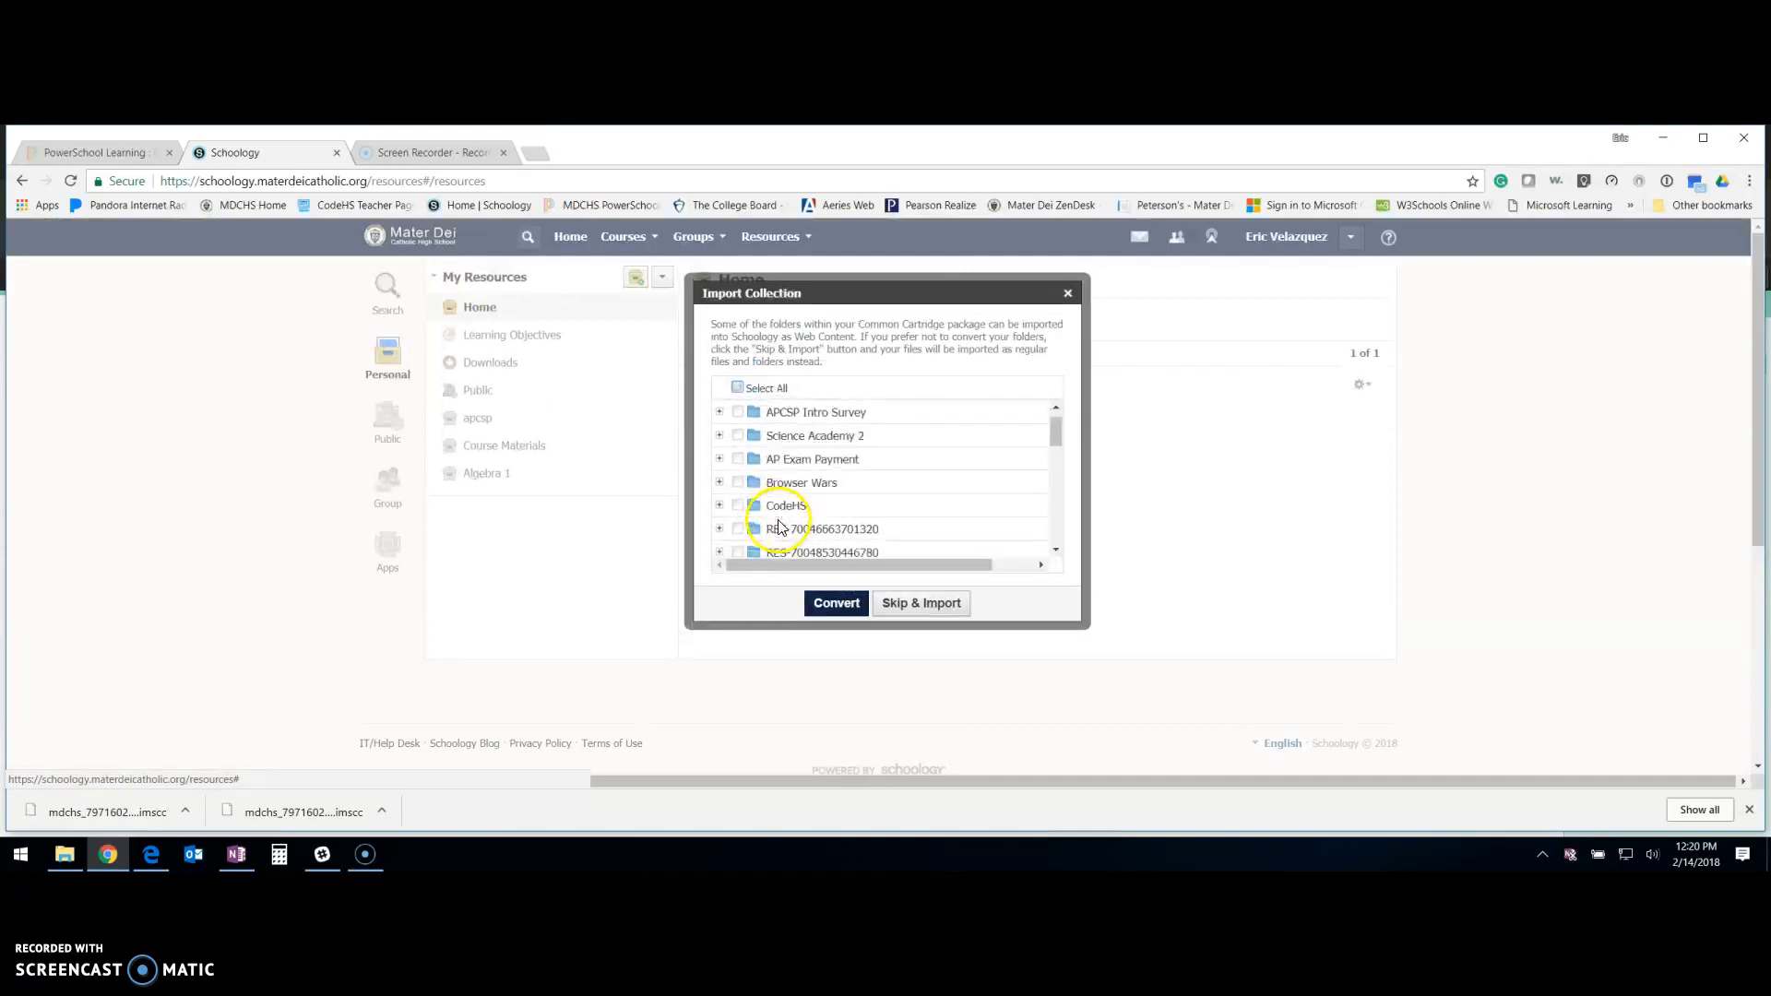
{"action": "left_click", "coordinate": [738, 387]}
{"action": "scroll", "coordinate": [834, 479], "scroll_direction": "down", "scroll_amount": 1}
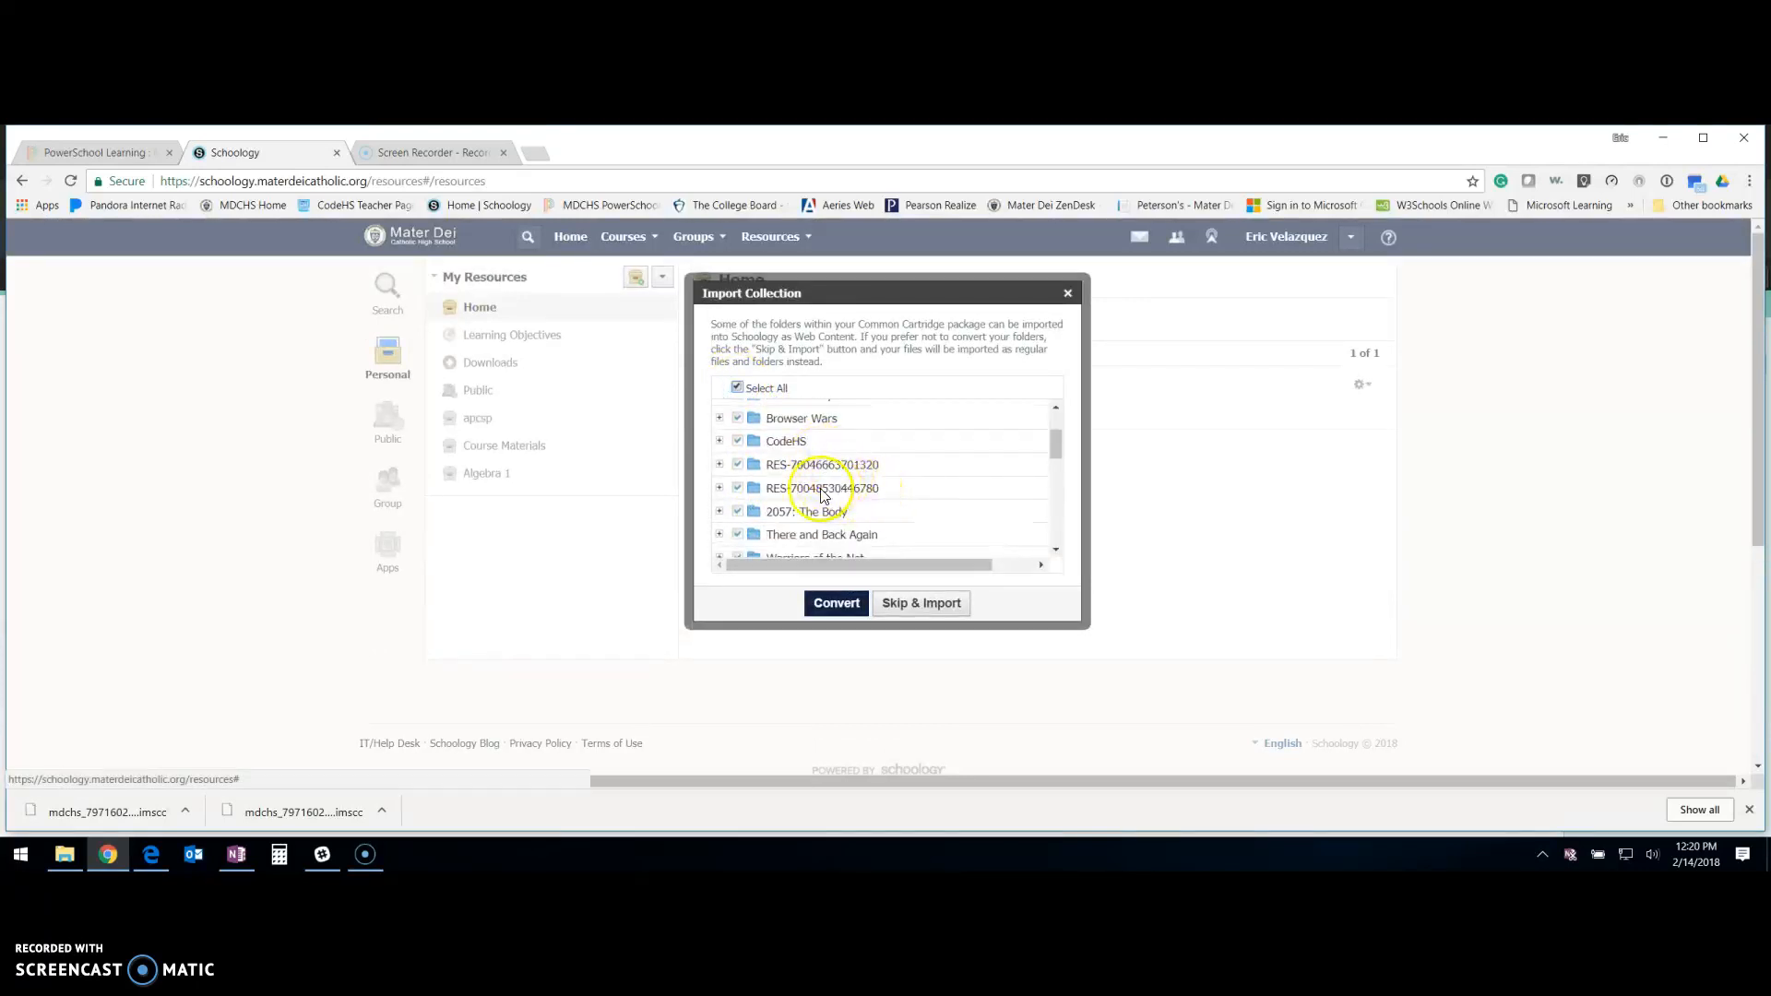
{"action": "left_click", "coordinate": [738, 465]}
{"action": "left_click", "coordinate": [740, 487]}
{"action": "left_click", "coordinate": [739, 464]}
{"action": "left_click", "coordinate": [738, 488]}
- Convert the selected folders to start the import, and open the transfer history to check the package's status
{"action": "left_click", "coordinate": [845, 612]}
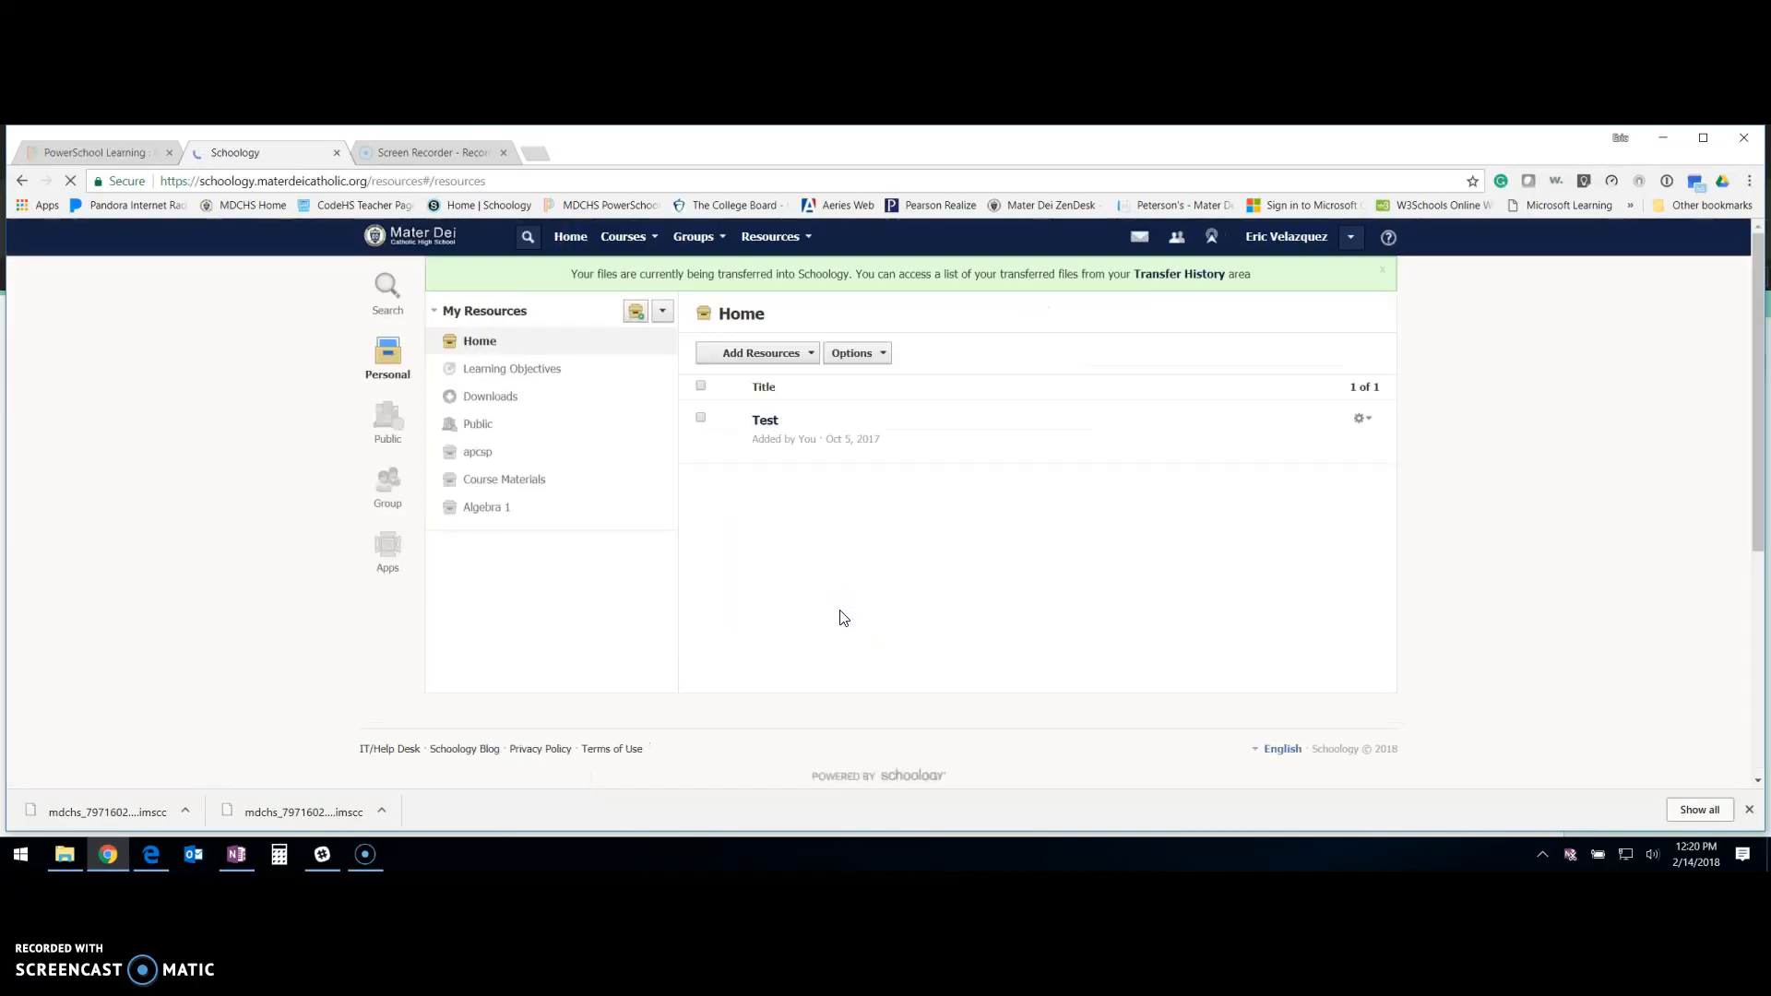
{"action": "left_click", "coordinate": [928, 646]}
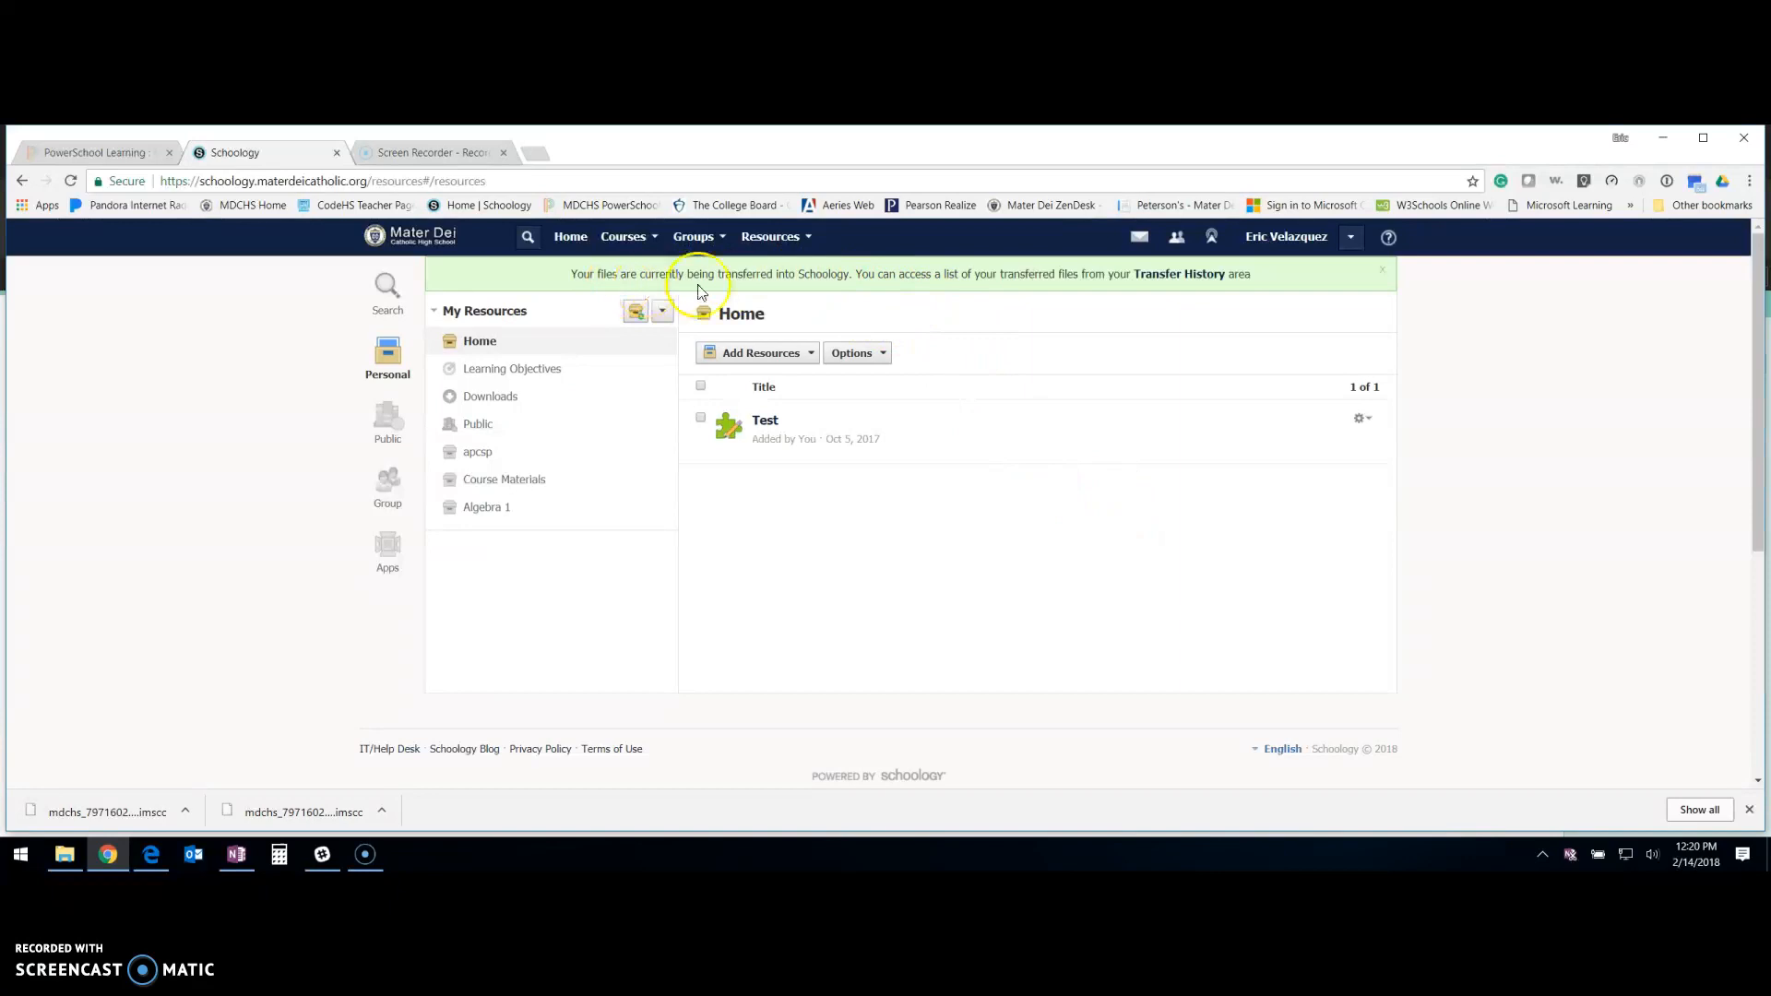
{"action": "left_click", "coordinate": [1210, 275]}
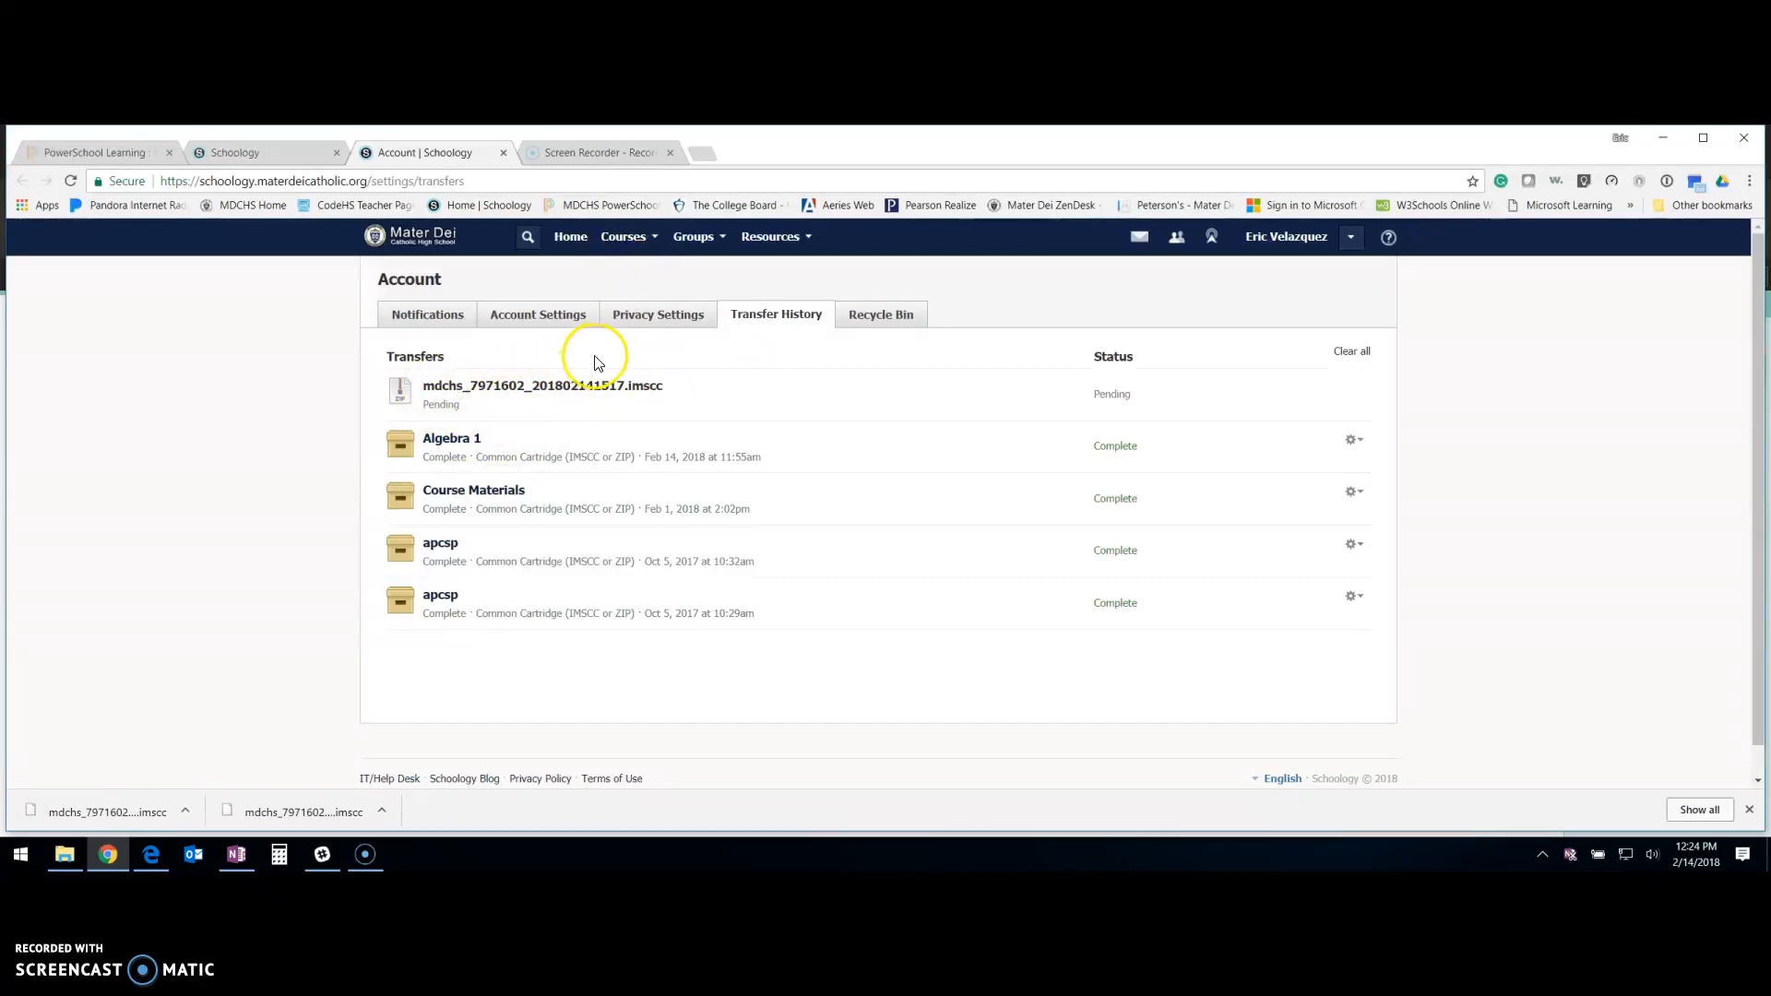
{"action": "left_click", "coordinate": [606, 389]}
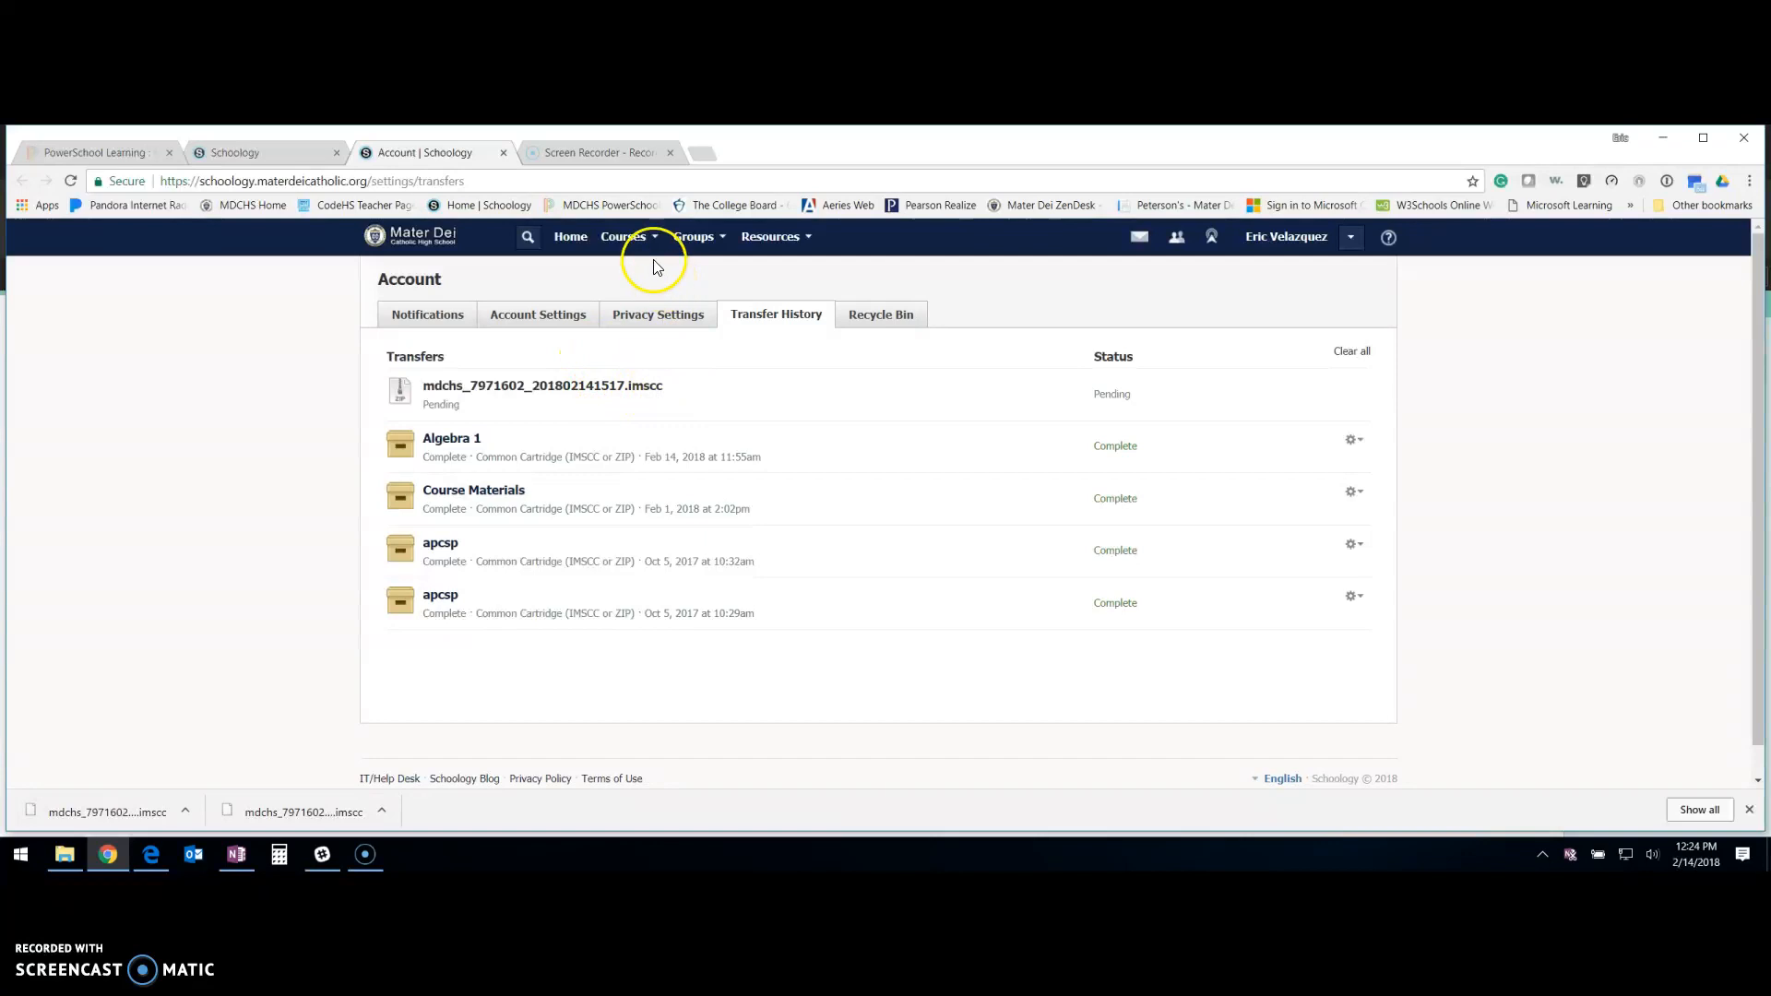
- Open the AP Comp Sci: 2, 3 course and start importing materials from resources
{"action": "left_click", "coordinate": [629, 237]}
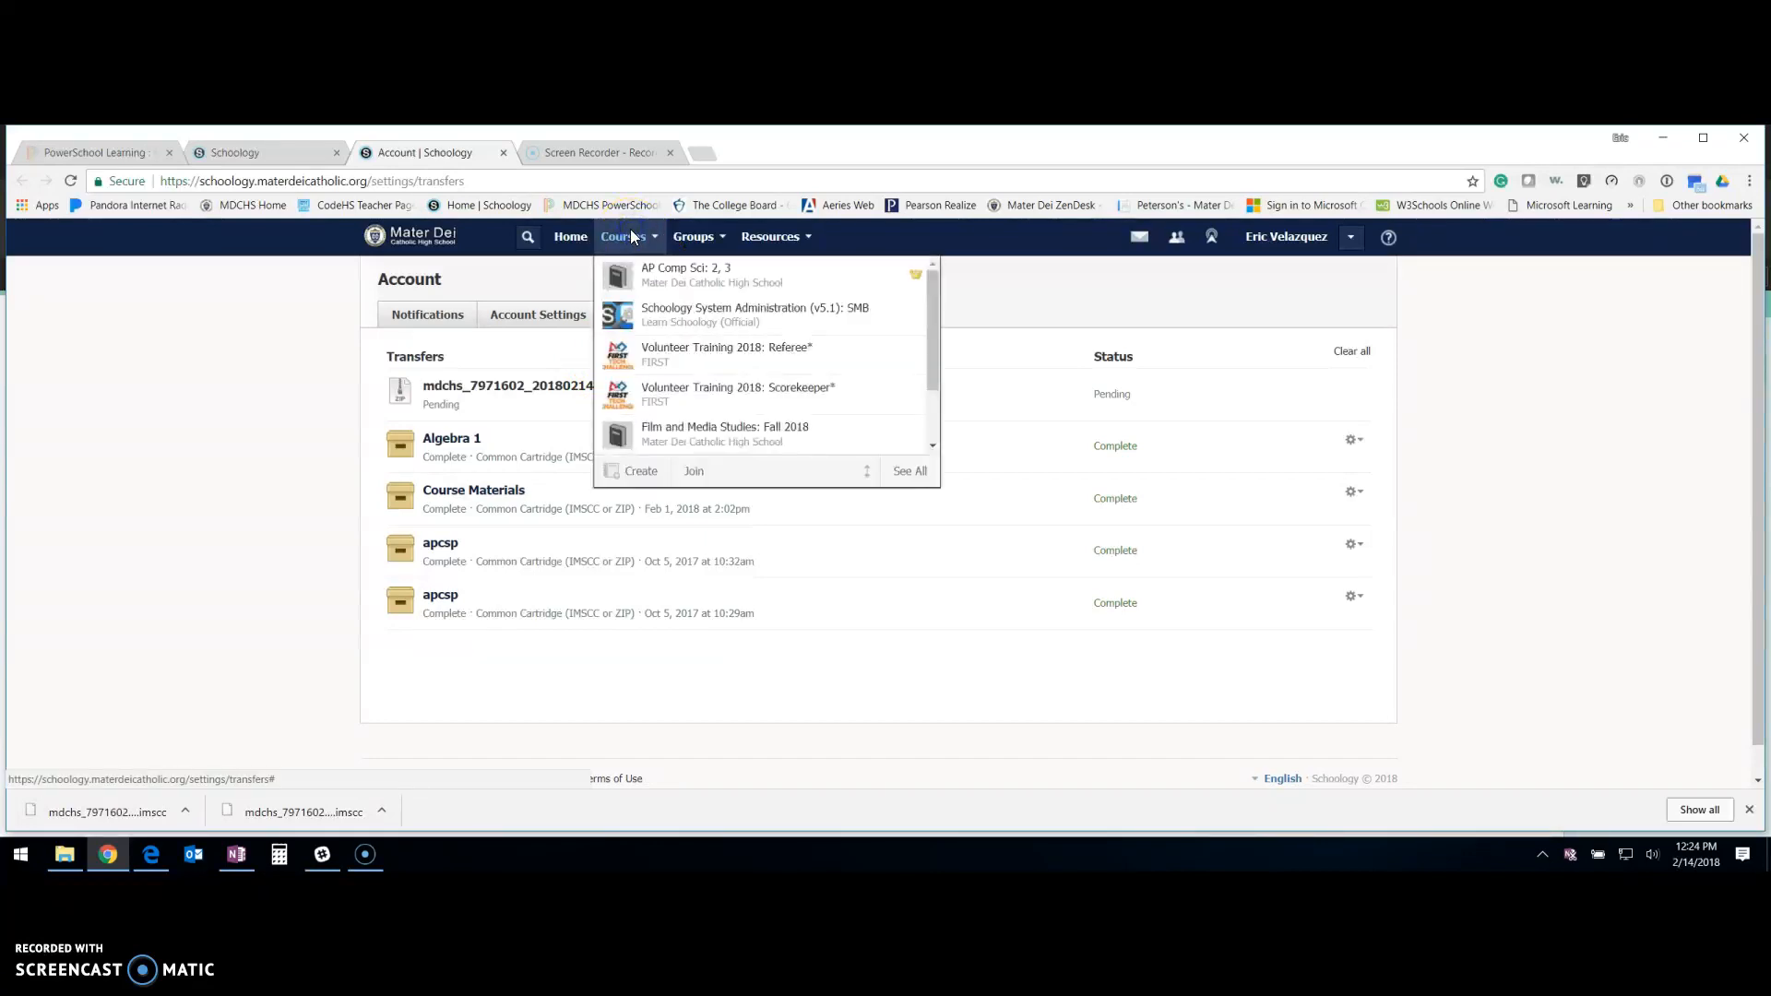
{"action": "left_click", "coordinate": [644, 266]}
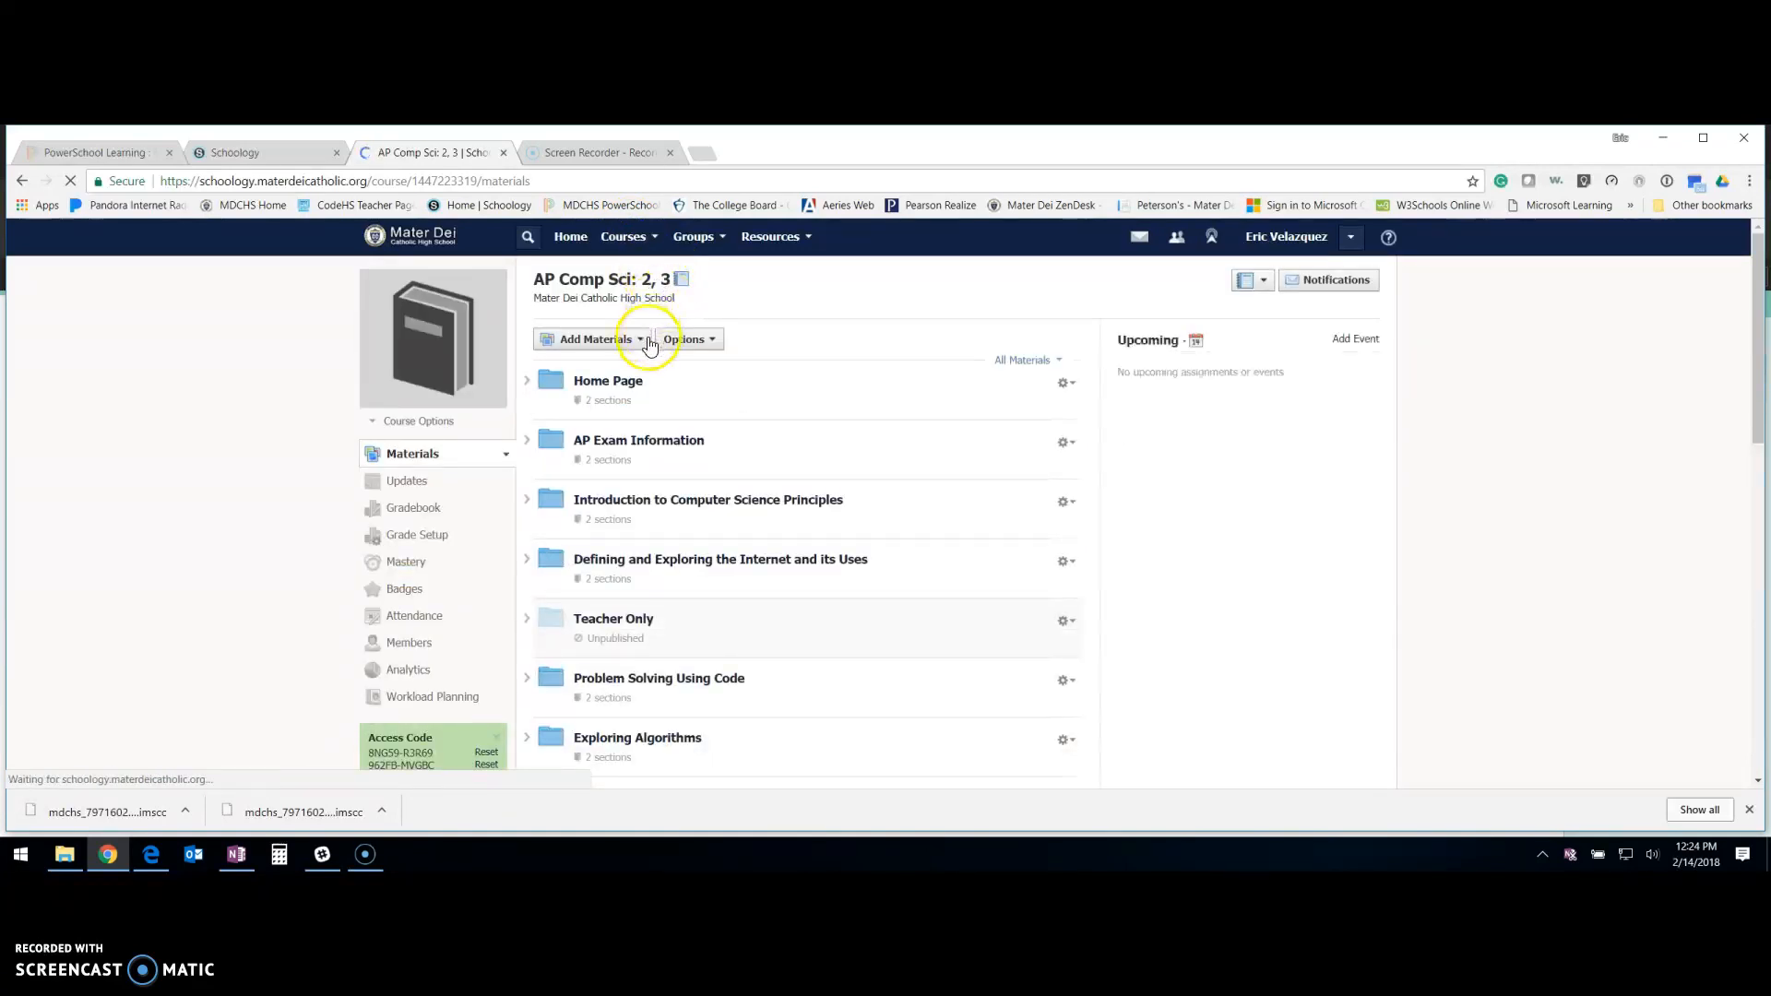
{"action": "left_click", "coordinate": [649, 341]}
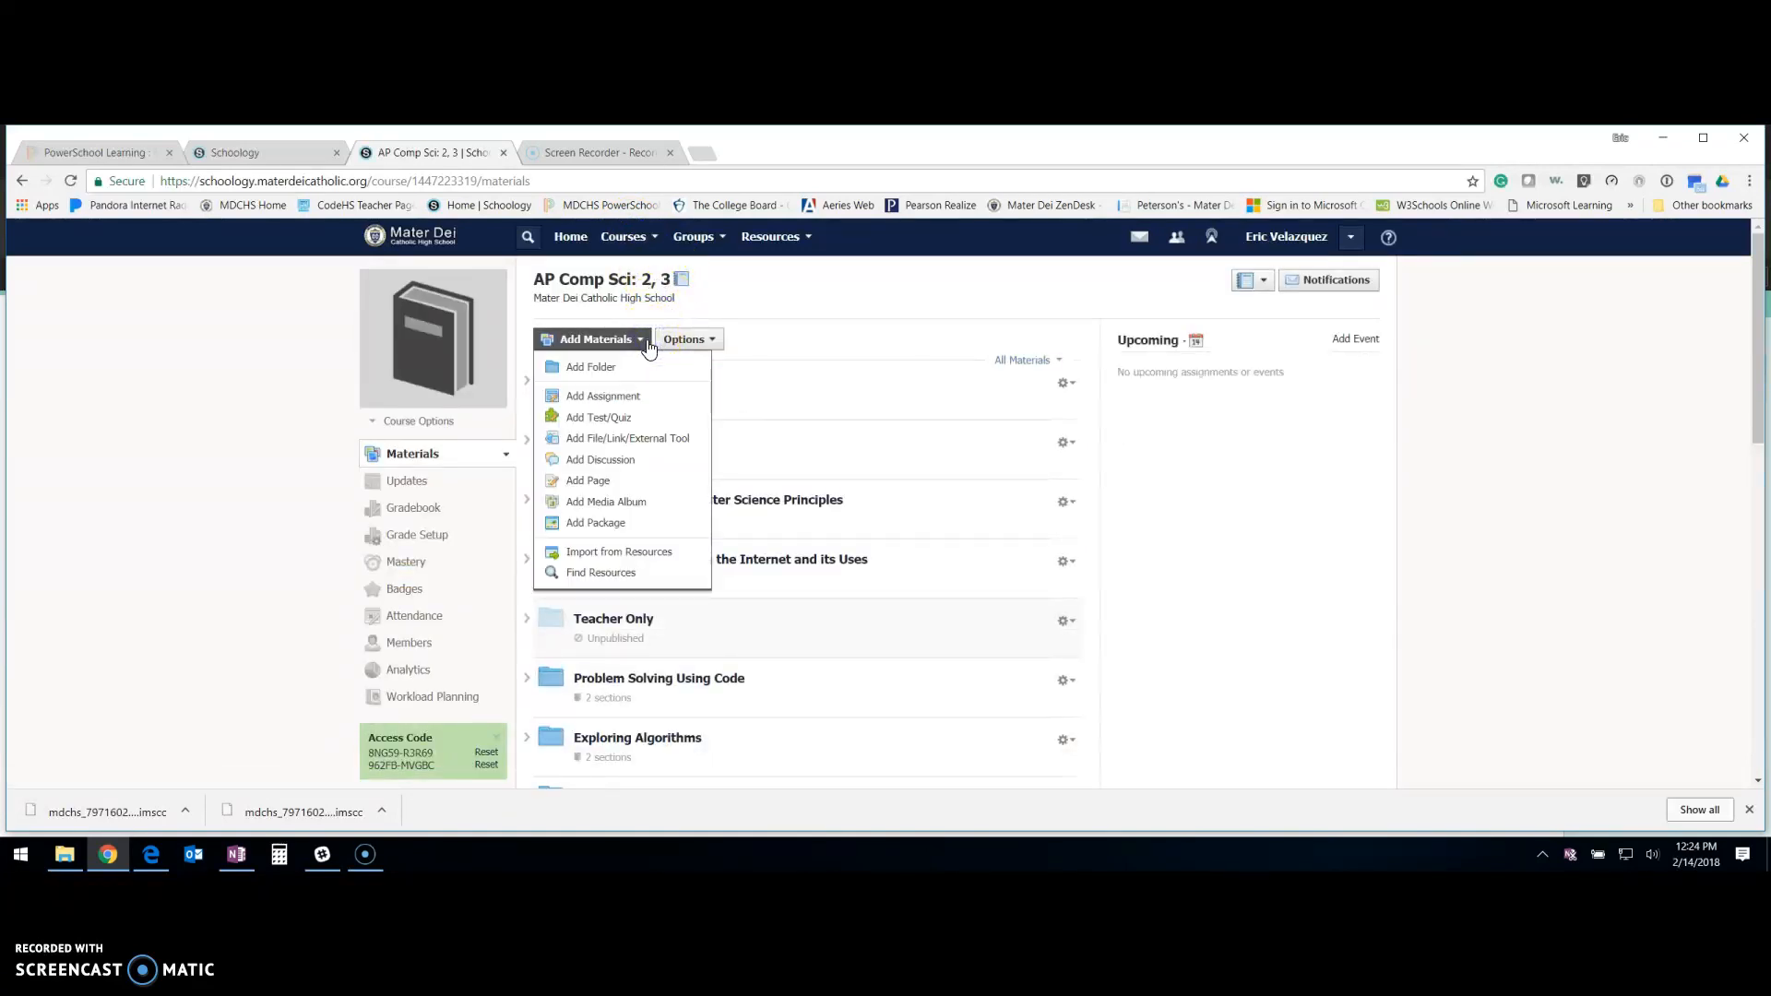
{"action": "left_click", "coordinate": [686, 552]}
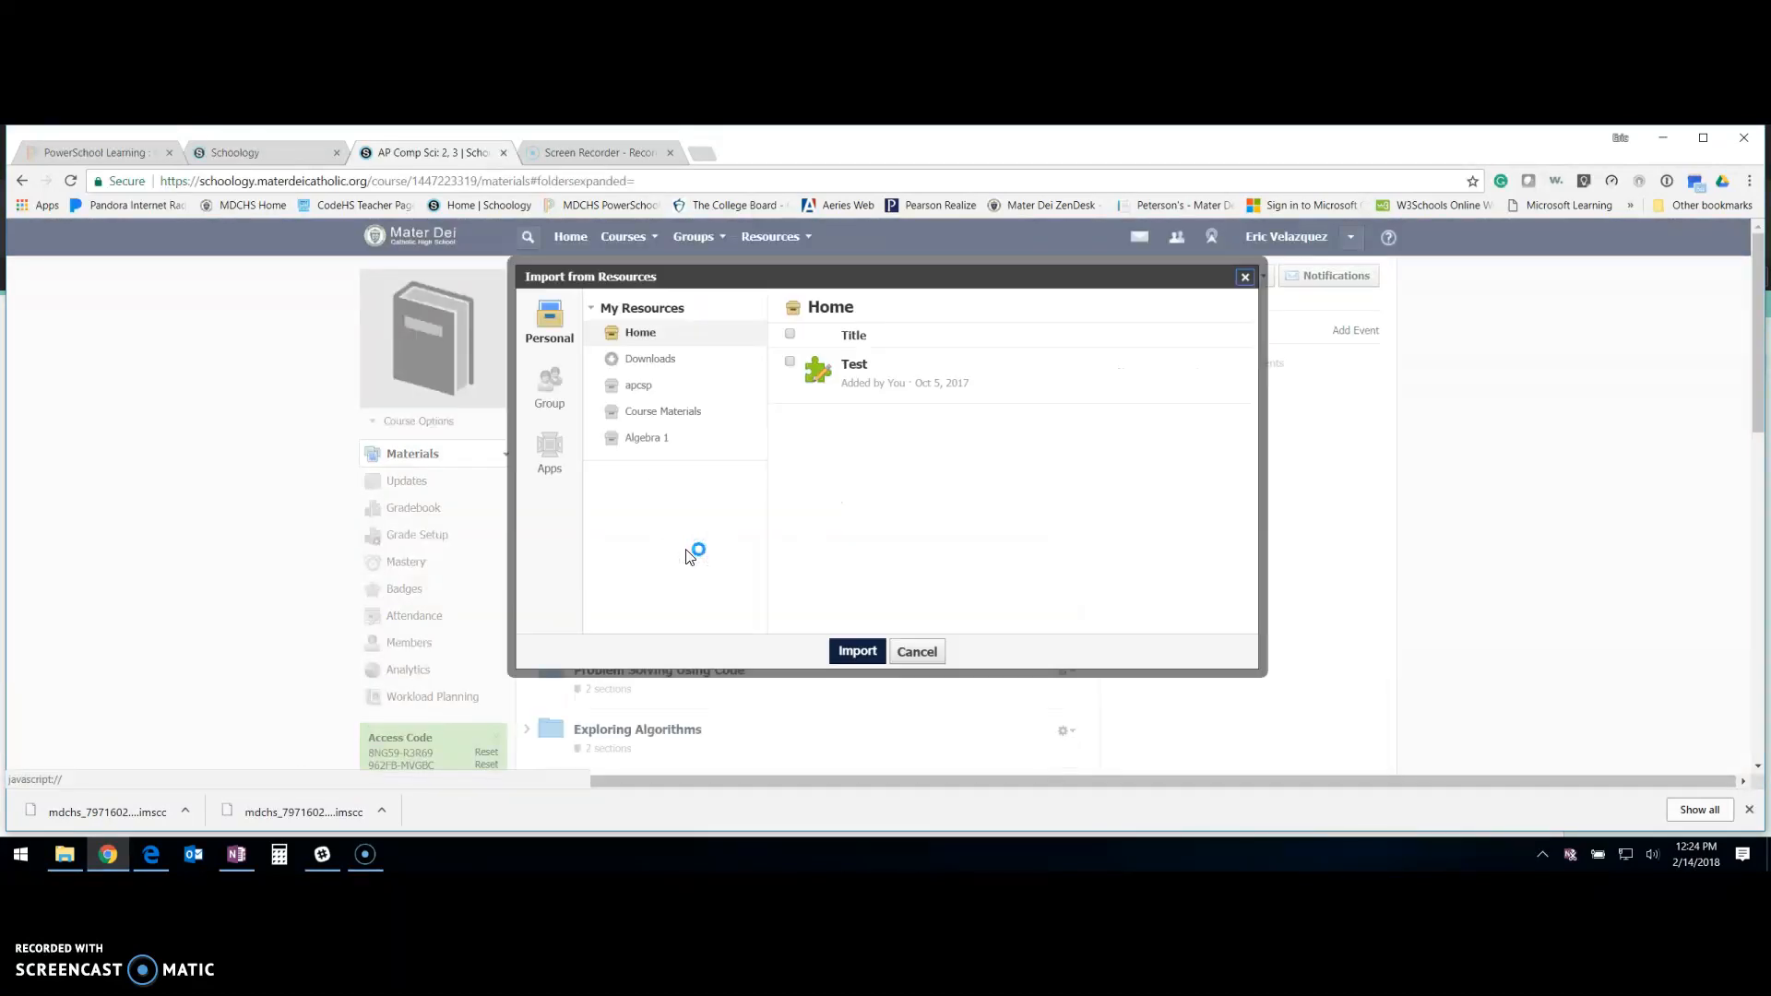
- Select all folders in the Algebra 1 collection for import except Teacher Only
{"action": "left_click", "coordinate": [668, 443]}
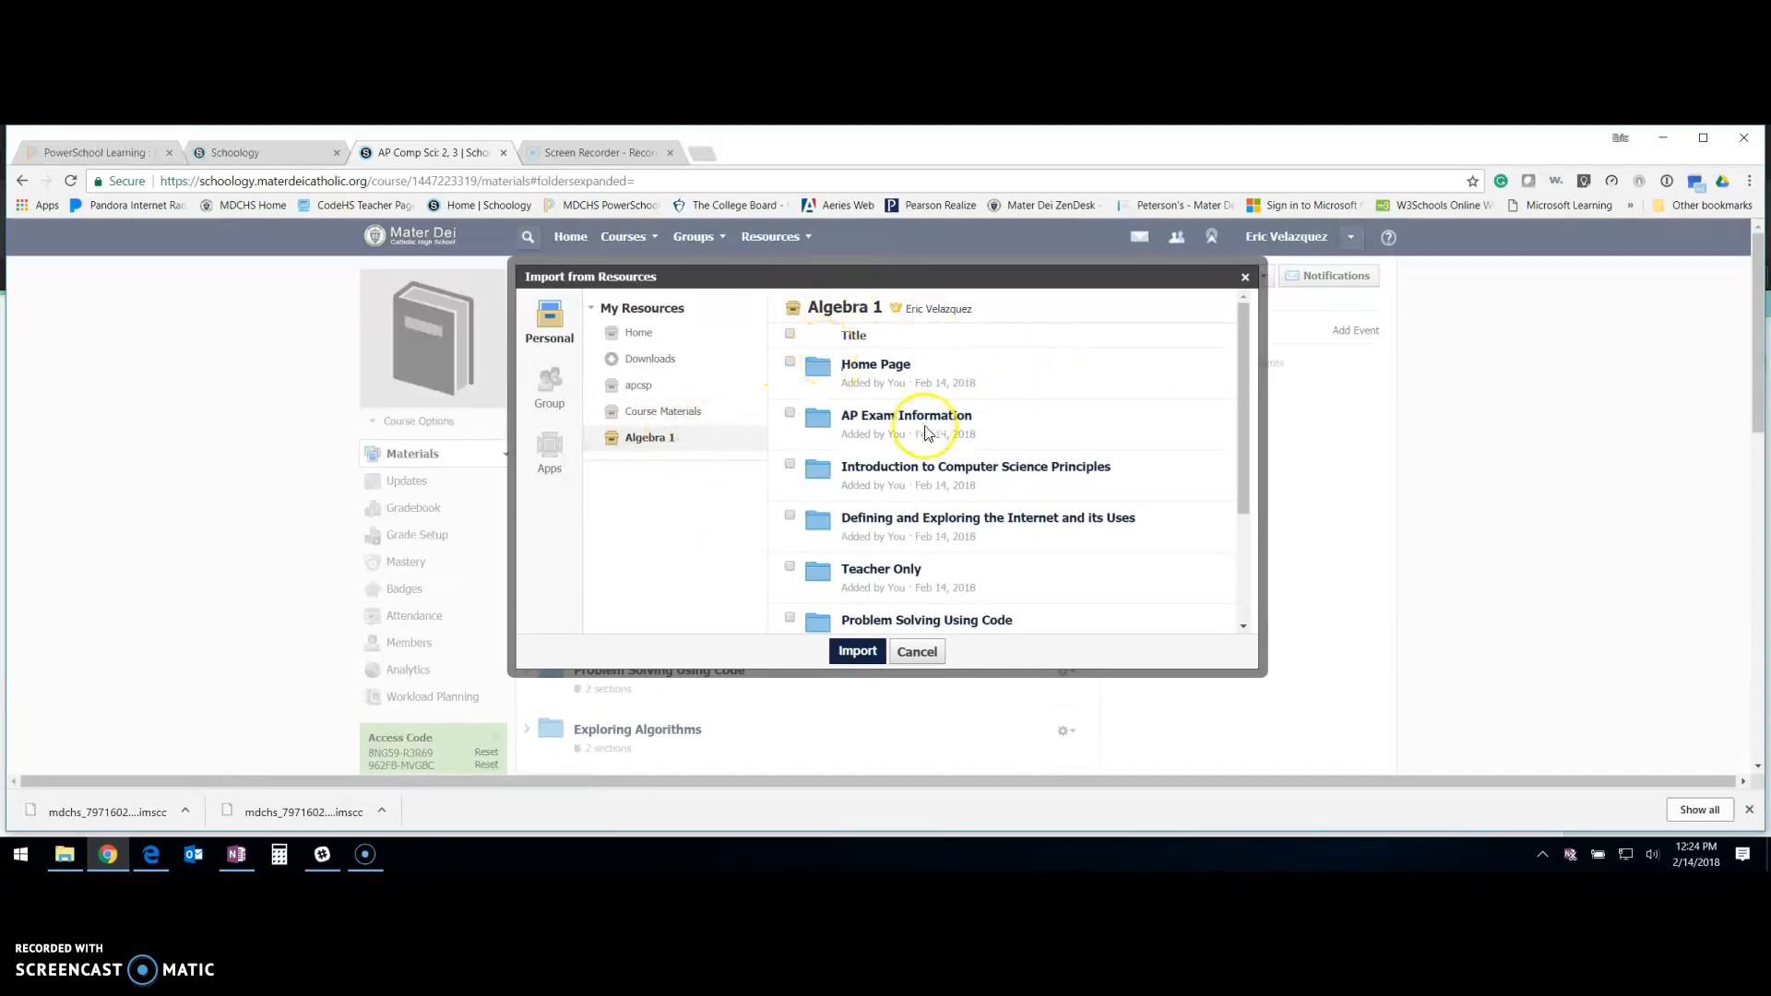
{"action": "scroll", "coordinate": [909, 441], "scroll_direction": "down", "scroll_amount": 2}
{"action": "scroll", "coordinate": [858, 445], "scroll_direction": "up", "scroll_amount": 2}
{"action": "left_click", "coordinate": [790, 334]}
{"action": "scroll", "coordinate": [909, 407], "scroll_direction": "down", "scroll_amount": 2}
{"action": "scroll", "coordinate": [916, 414], "scroll_direction": "down", "scroll_amount": 2}
{"action": "scroll", "coordinate": [913, 411], "scroll_direction": "up", "scroll_amount": 2}
{"action": "scroll", "coordinate": [911, 425], "scroll_direction": "up", "scroll_amount": 2}
{"action": "left_click", "coordinate": [928, 433]}
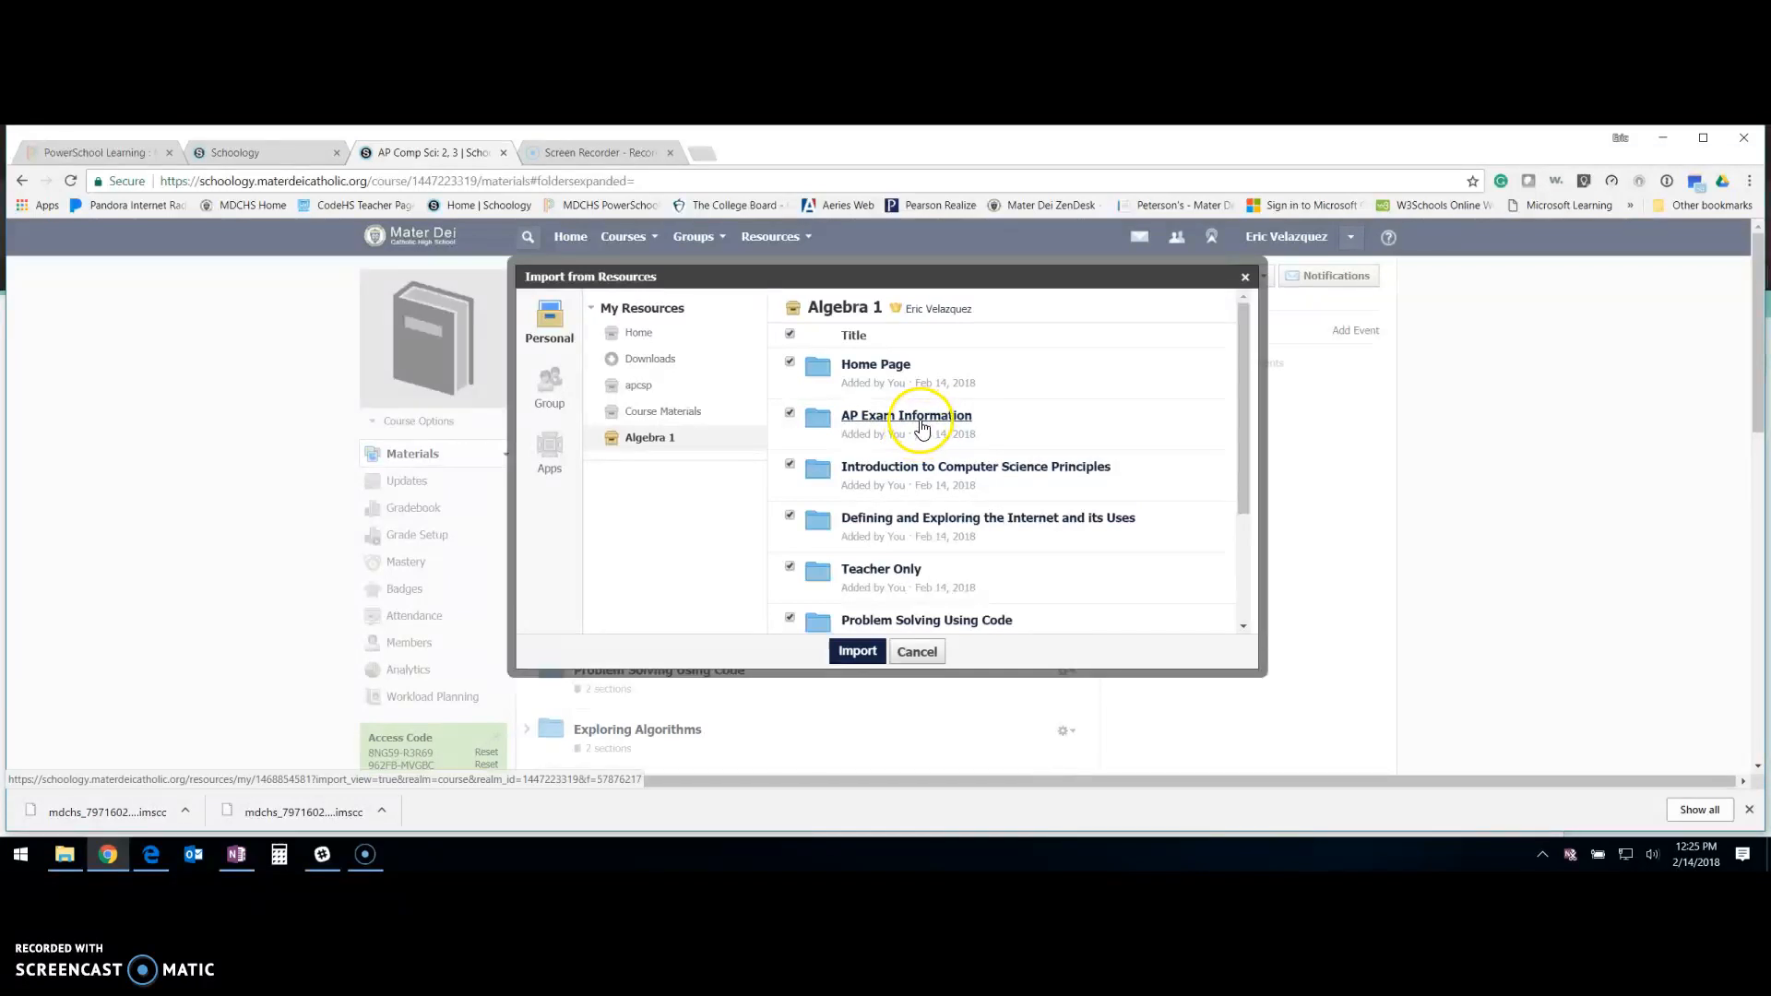
{"action": "left_click", "coordinate": [789, 565]}
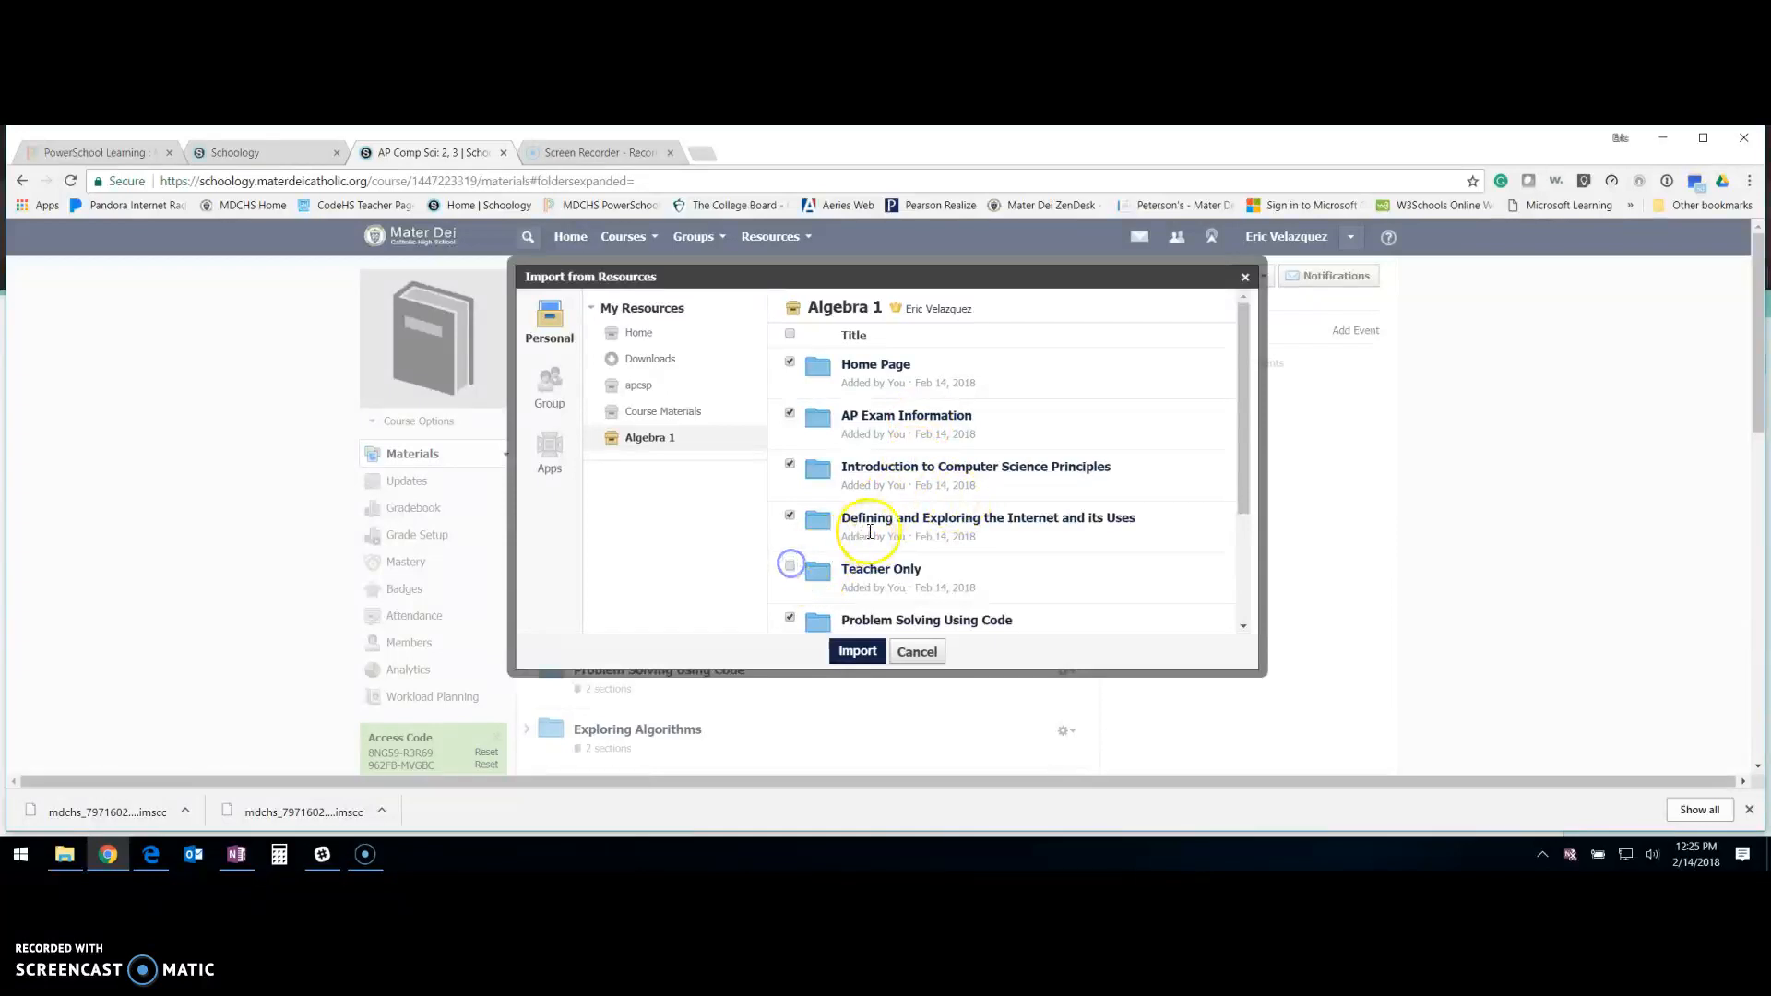
- Include Teacher Only in the Algebra 1 folder selection and import the selected folders into the course
{"action": "left_click", "coordinate": [792, 570]}
{"action": "left_click", "coordinate": [790, 568]}
{"action": "left_click", "coordinate": [876, 661]}
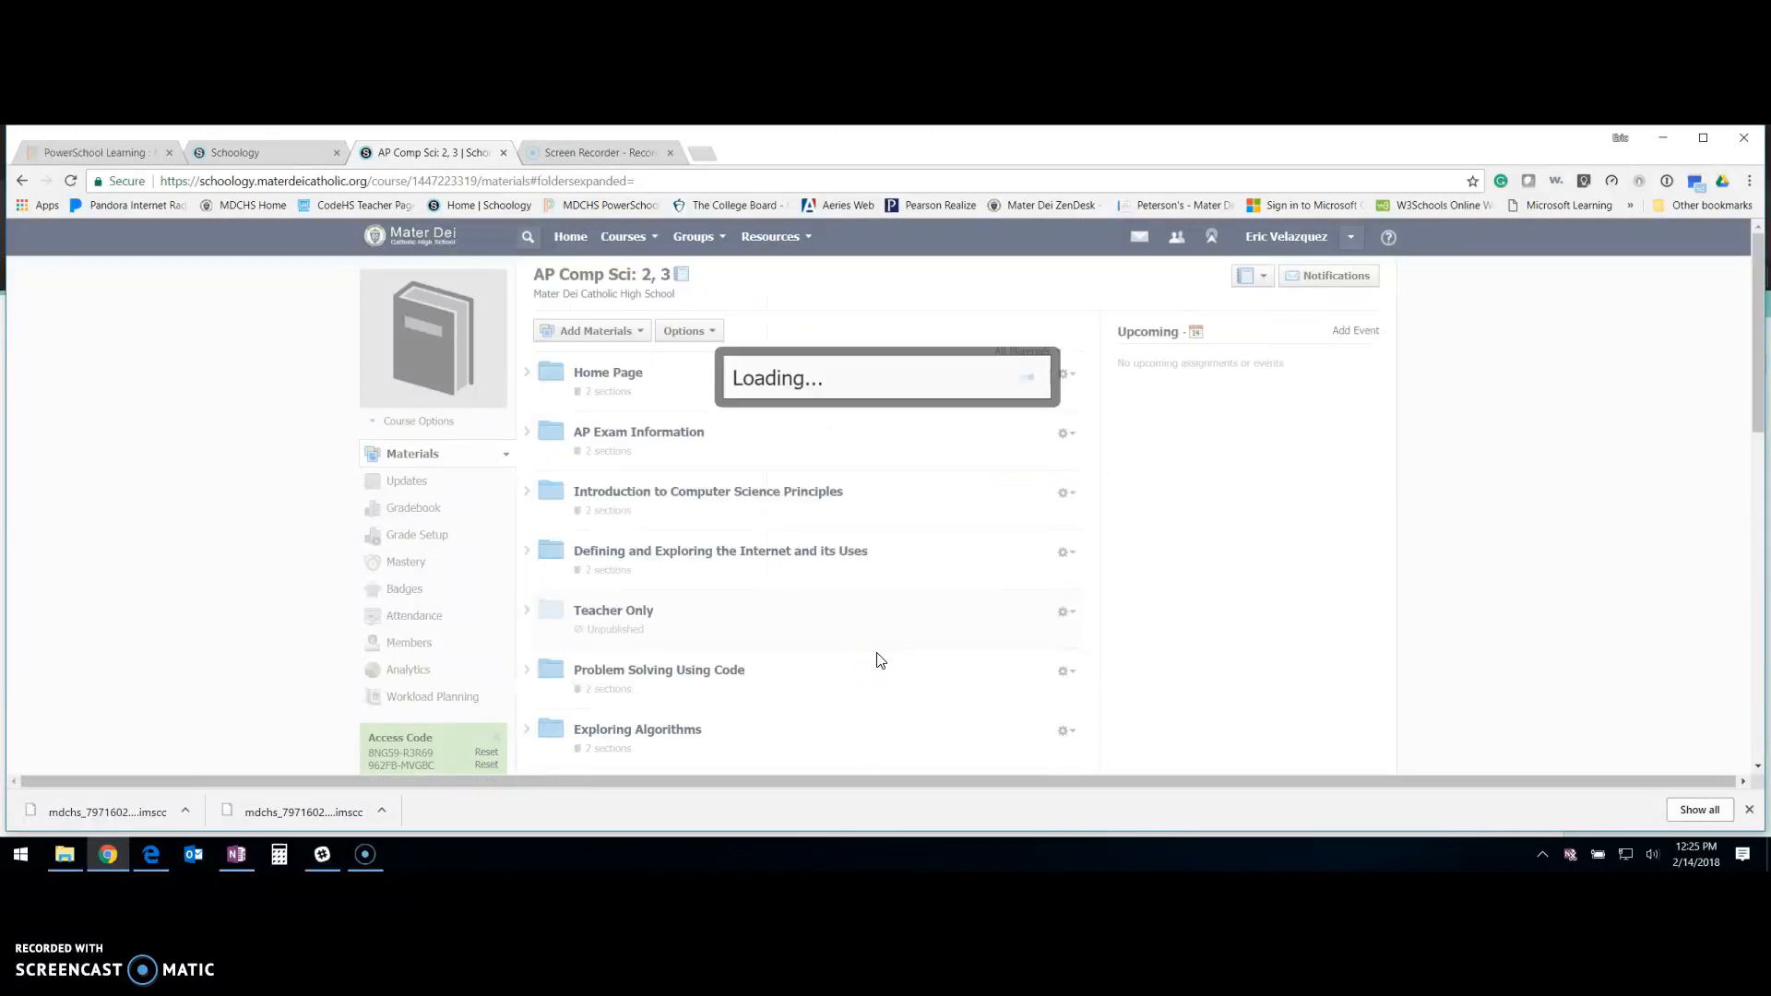
{"action": "left_click", "coordinate": [844, 593]}
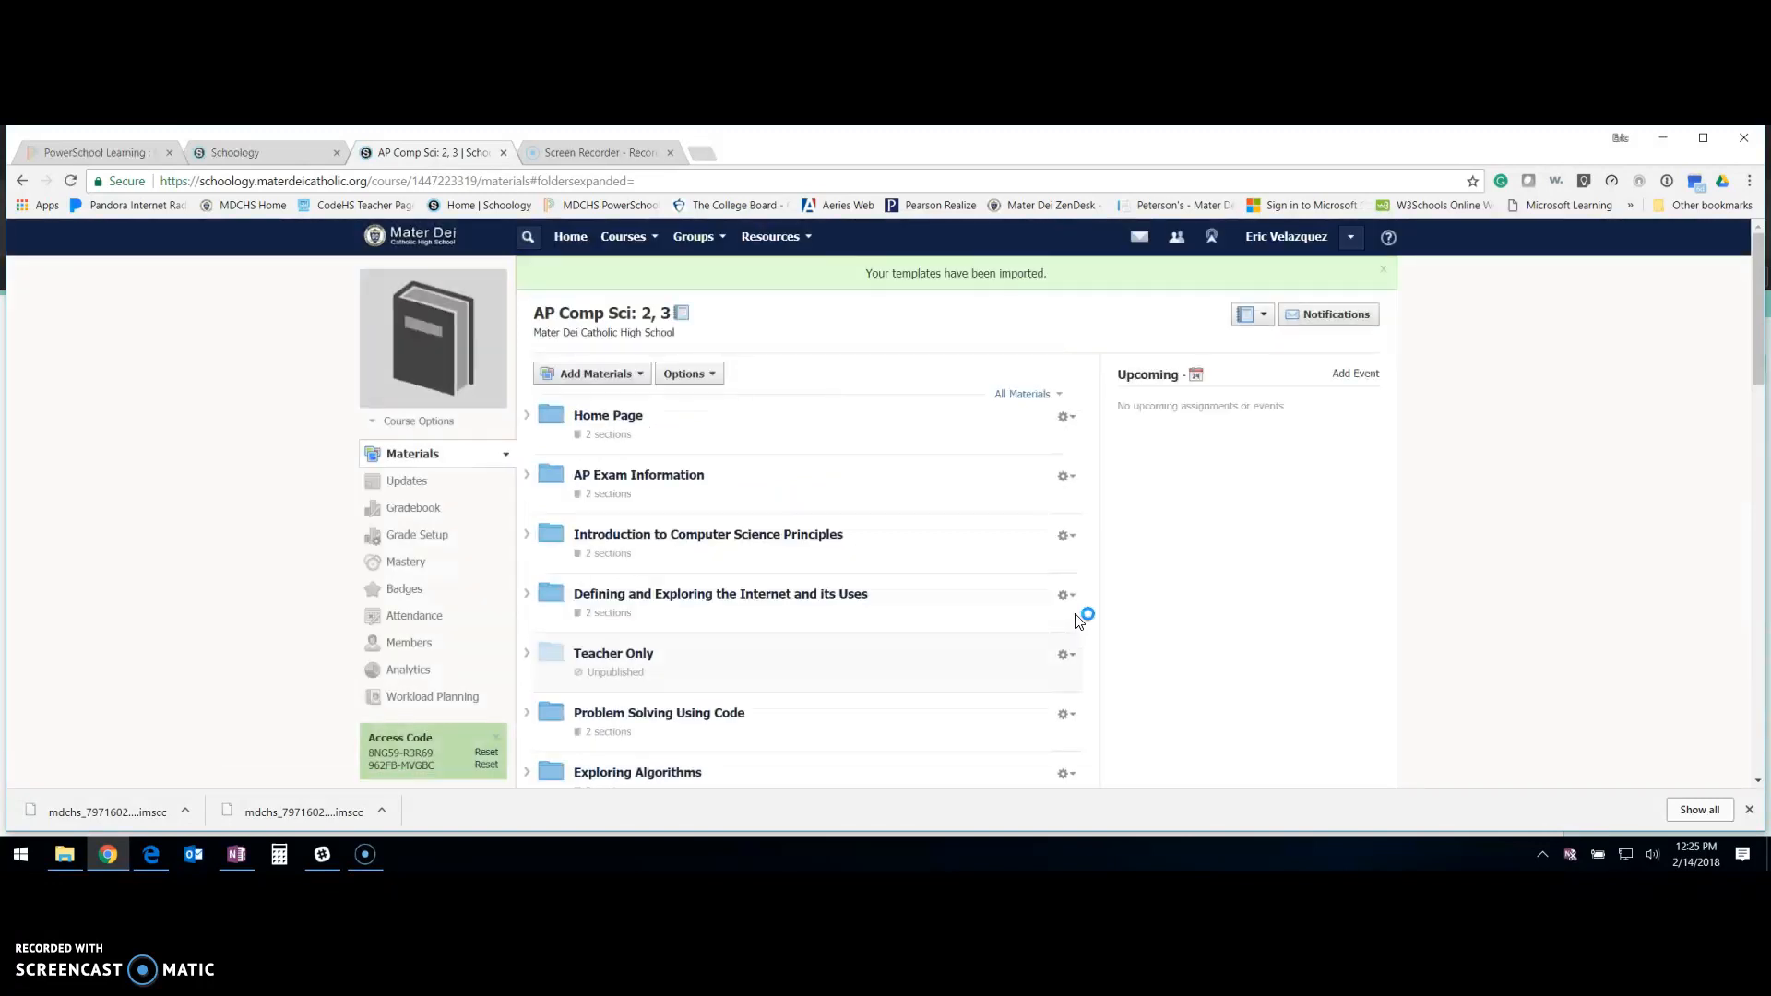
- Review the imported folders at the end of the course materials, checking the contents of Teacher Only and Problem Solving Using Code
{"action": "scroll", "coordinate": [1040, 604], "scroll_direction": "down", "scroll_amount": 9}
{"action": "scroll", "coordinate": [1041, 610], "scroll_direction": "down", "scroll_amount": 3}
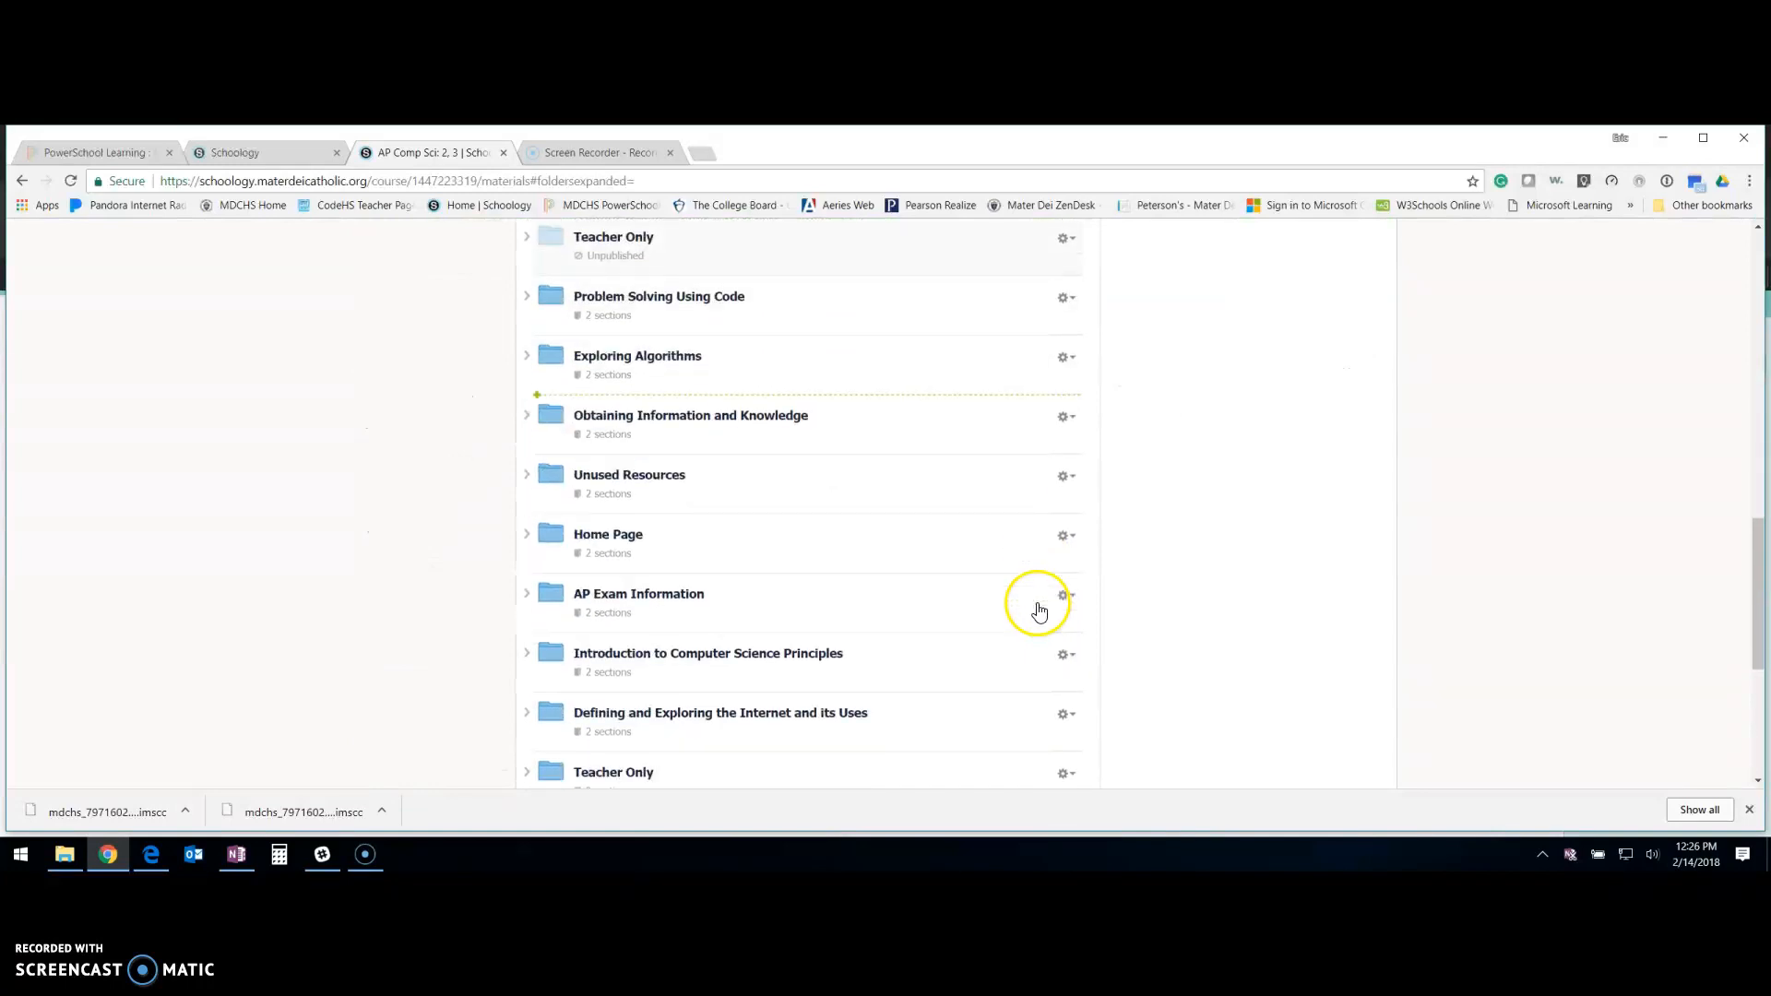
{"action": "scroll", "coordinate": [1042, 607], "scroll_direction": "down", "scroll_amount": 2}
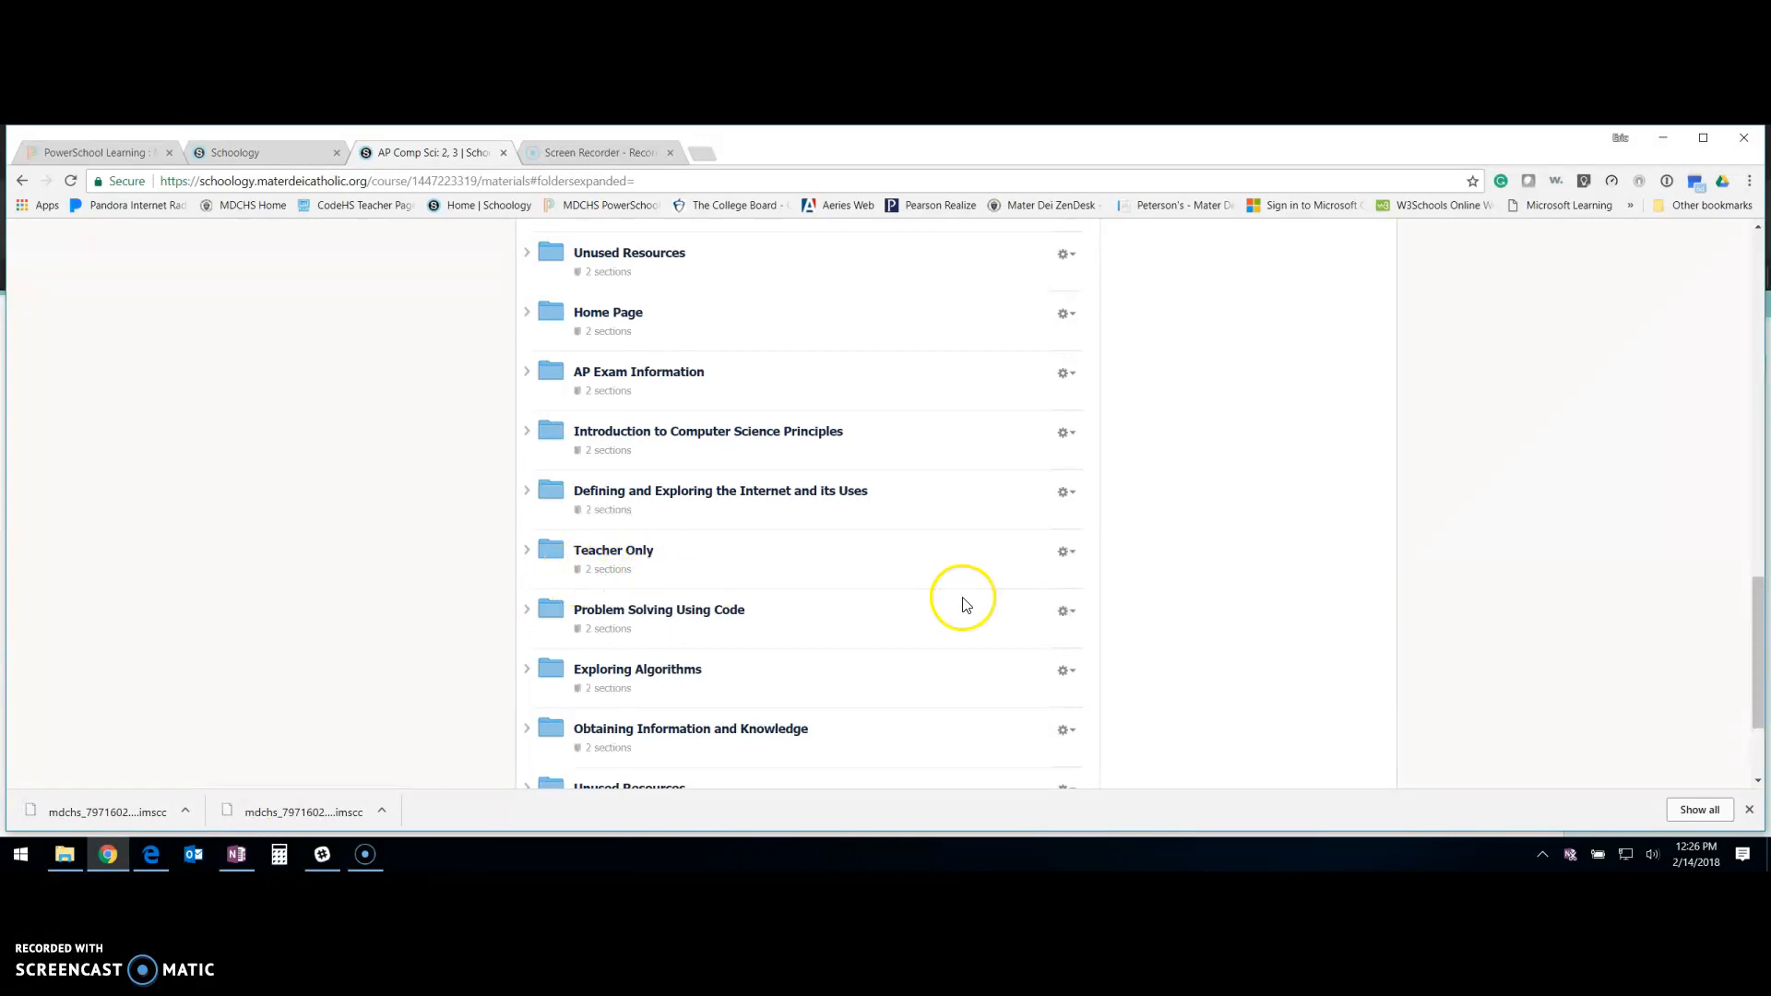
{"action": "left_click", "coordinate": [526, 551]}
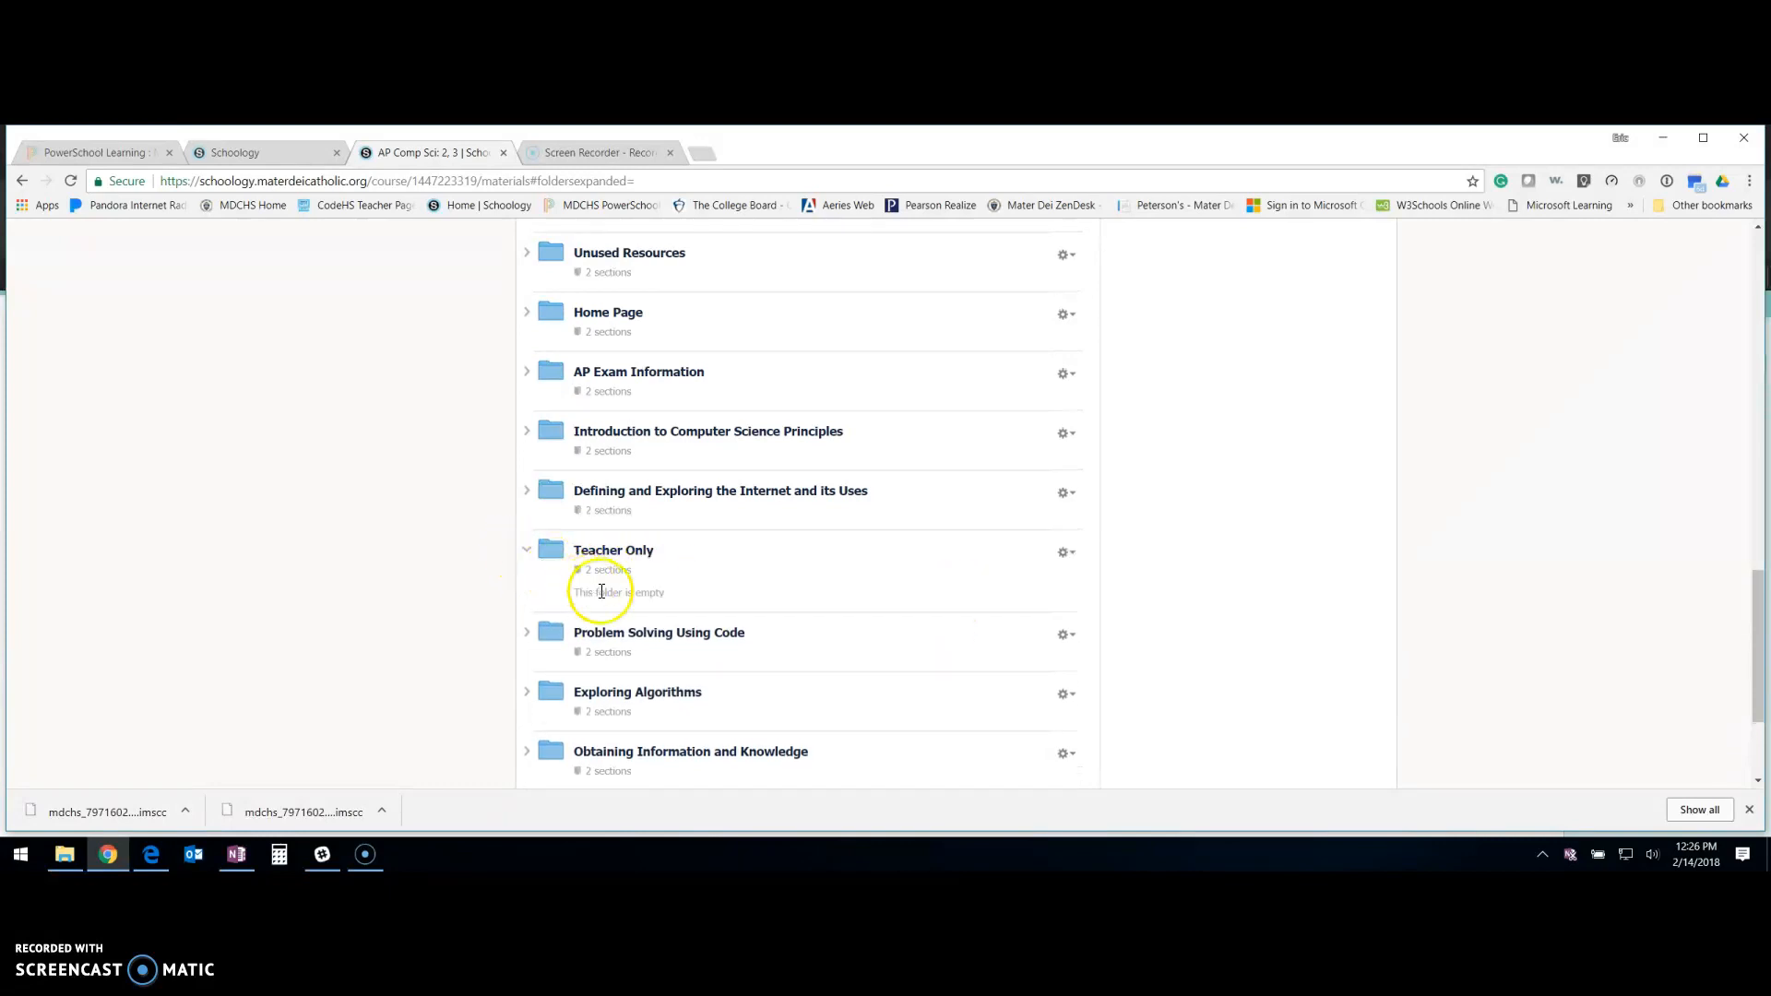
{"action": "left_click", "coordinate": [529, 556]}
{"action": "left_click", "coordinate": [528, 612]}
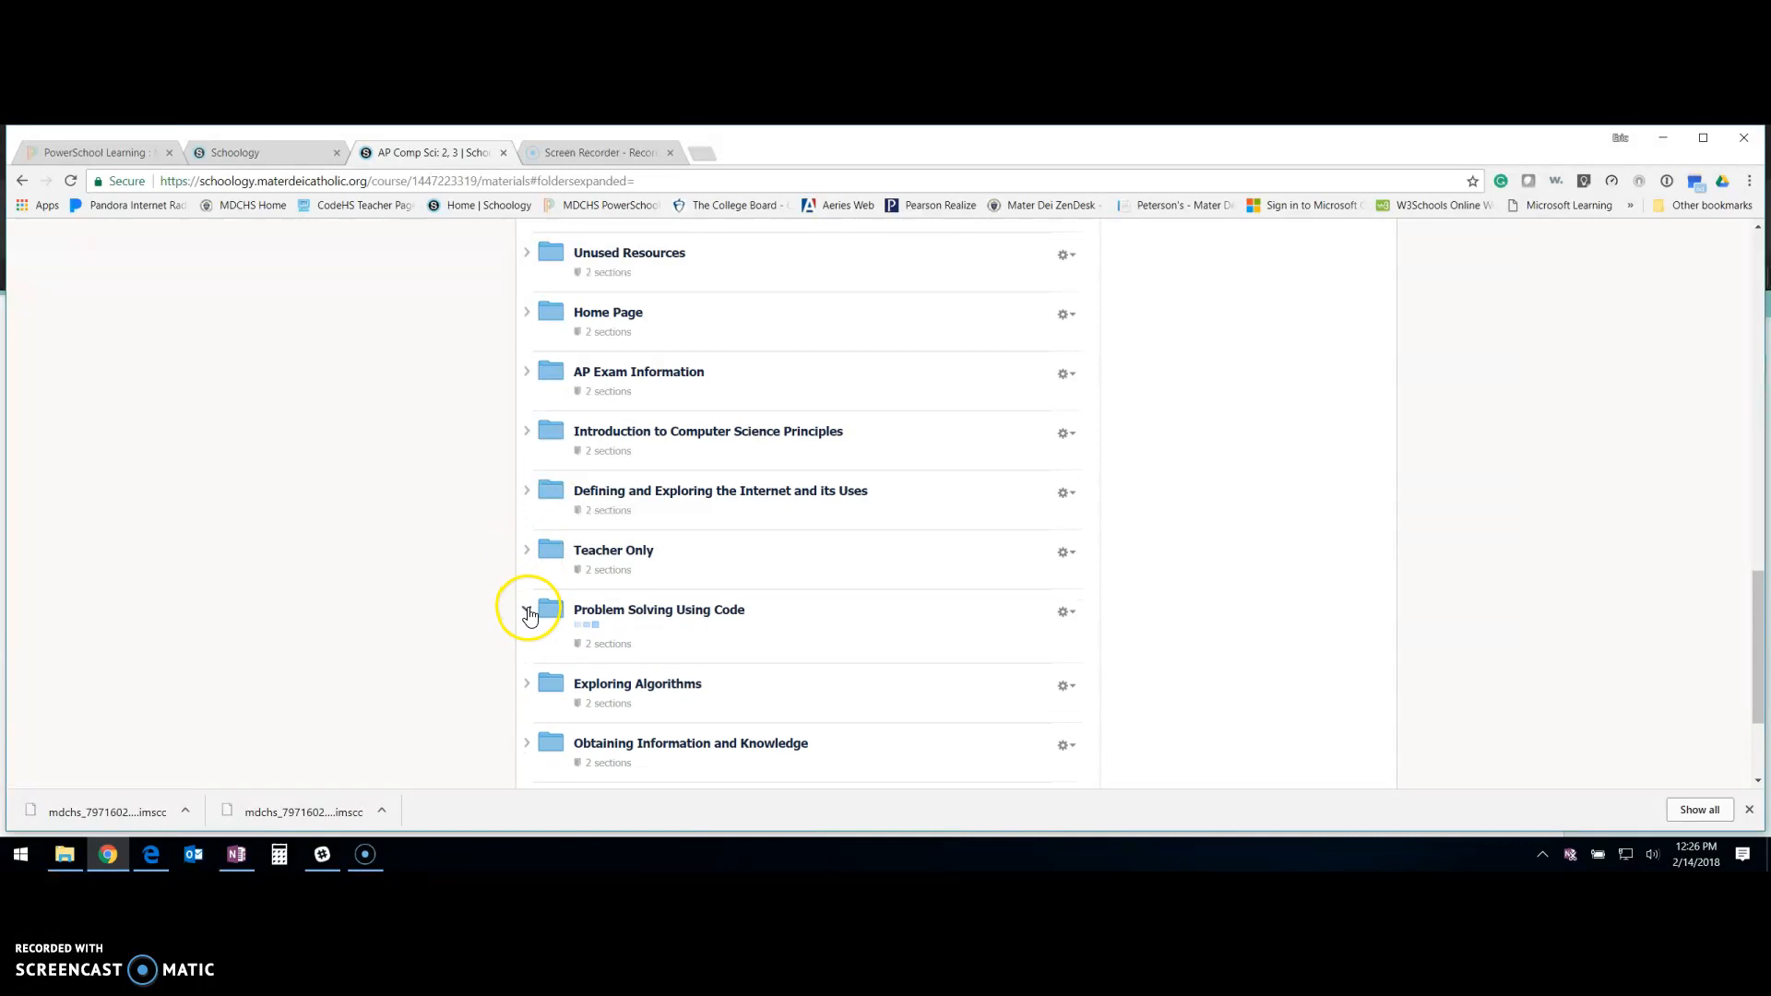
{"action": "scroll", "coordinate": [529, 615], "scroll_direction": "down", "scroll_amount": 2}
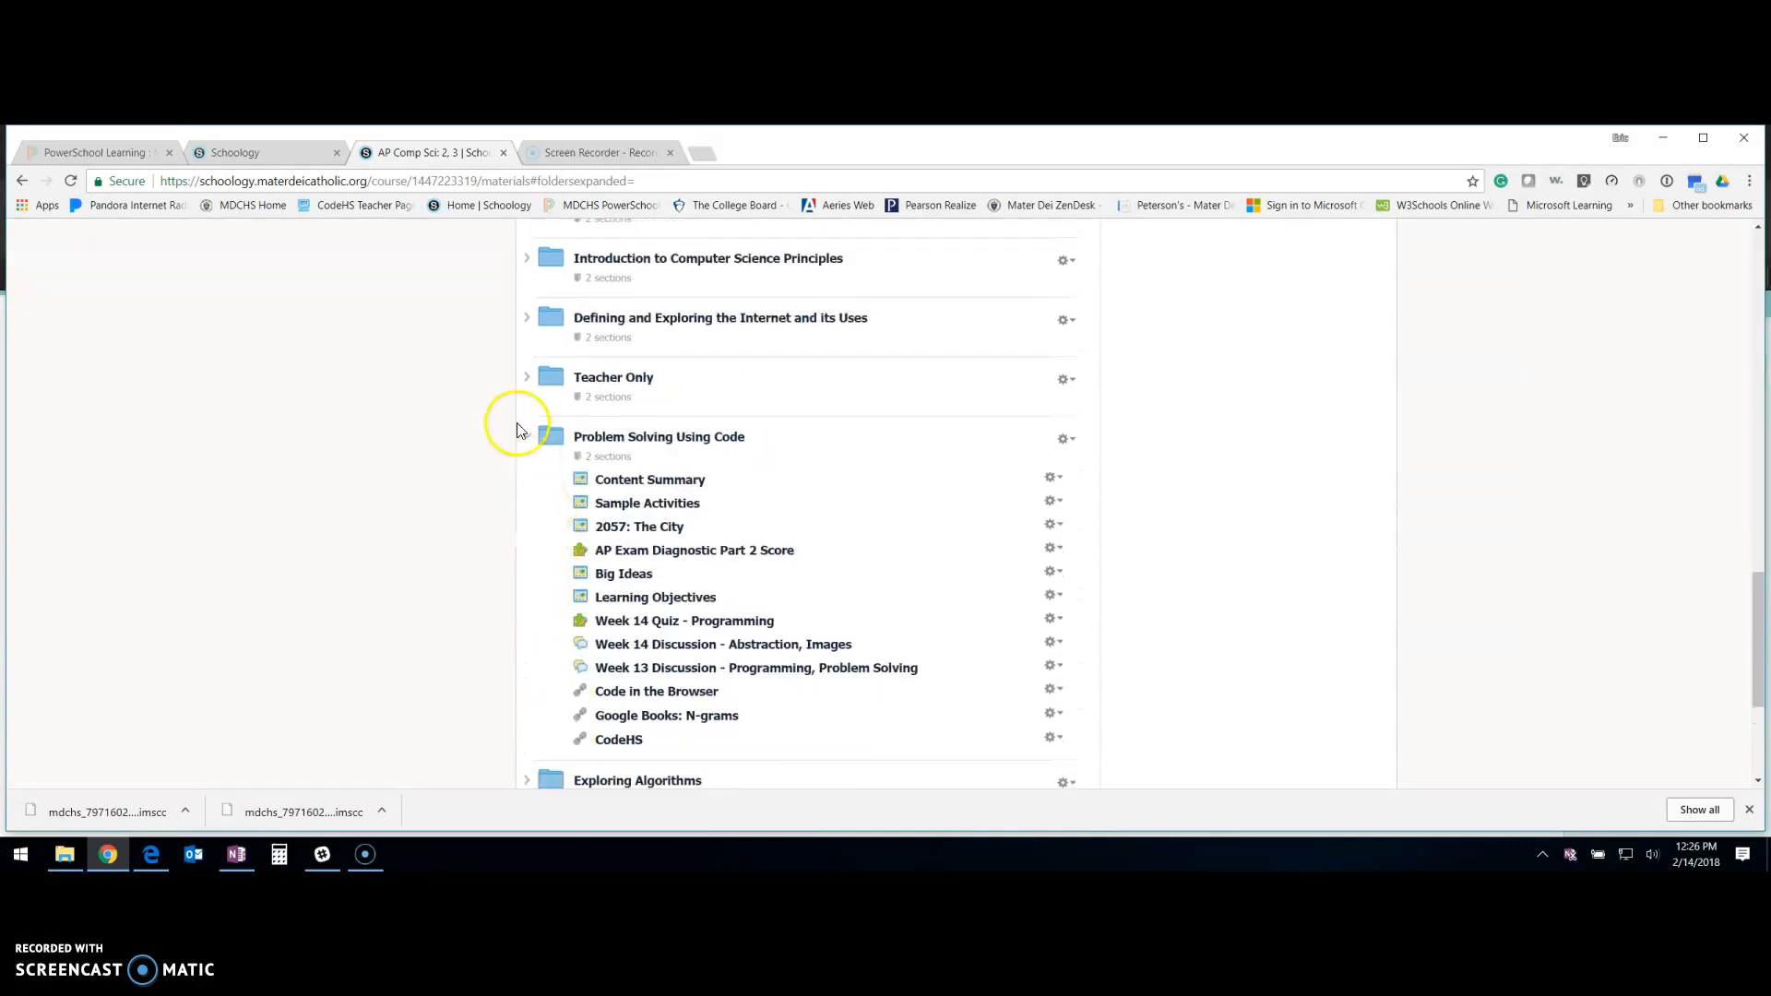
{"action": "left_click", "coordinate": [528, 439]}
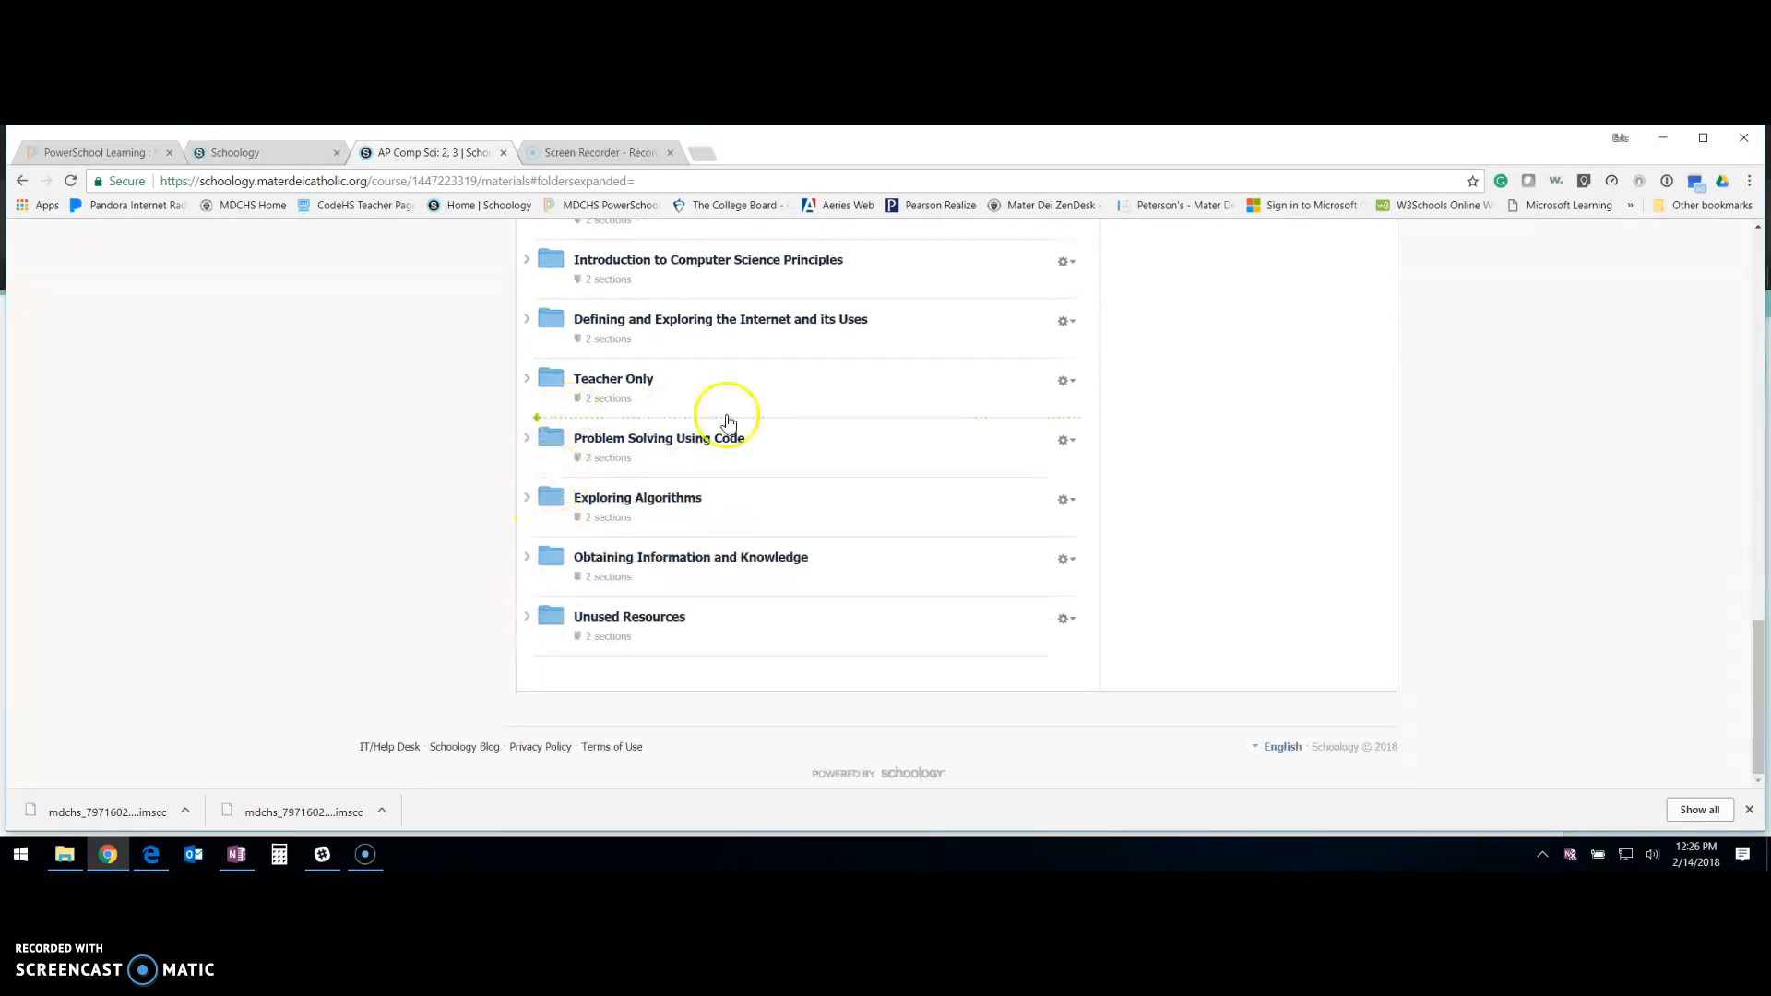
- Unpublish the newly imported Teacher Only folder for all sections and return to the start of the course materials
{"action": "left_click", "coordinate": [1068, 384]}
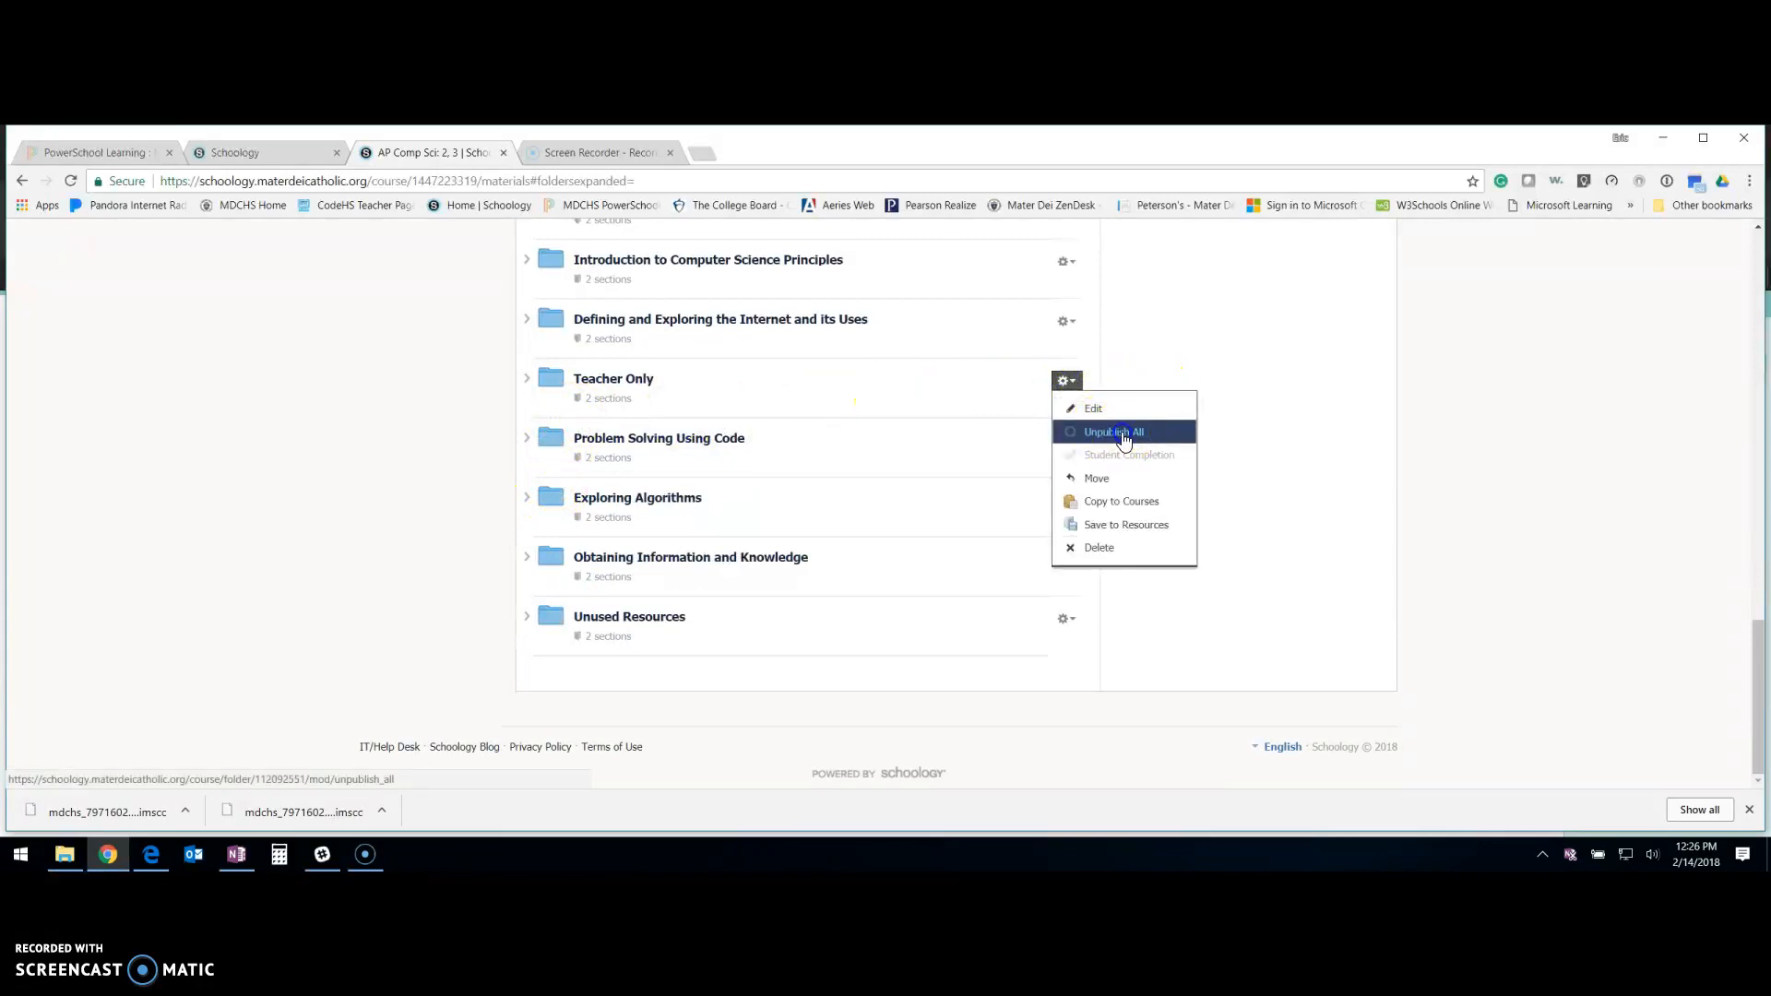
{"action": "left_click", "coordinate": [1122, 434]}
{"action": "left_click", "coordinate": [866, 432]}
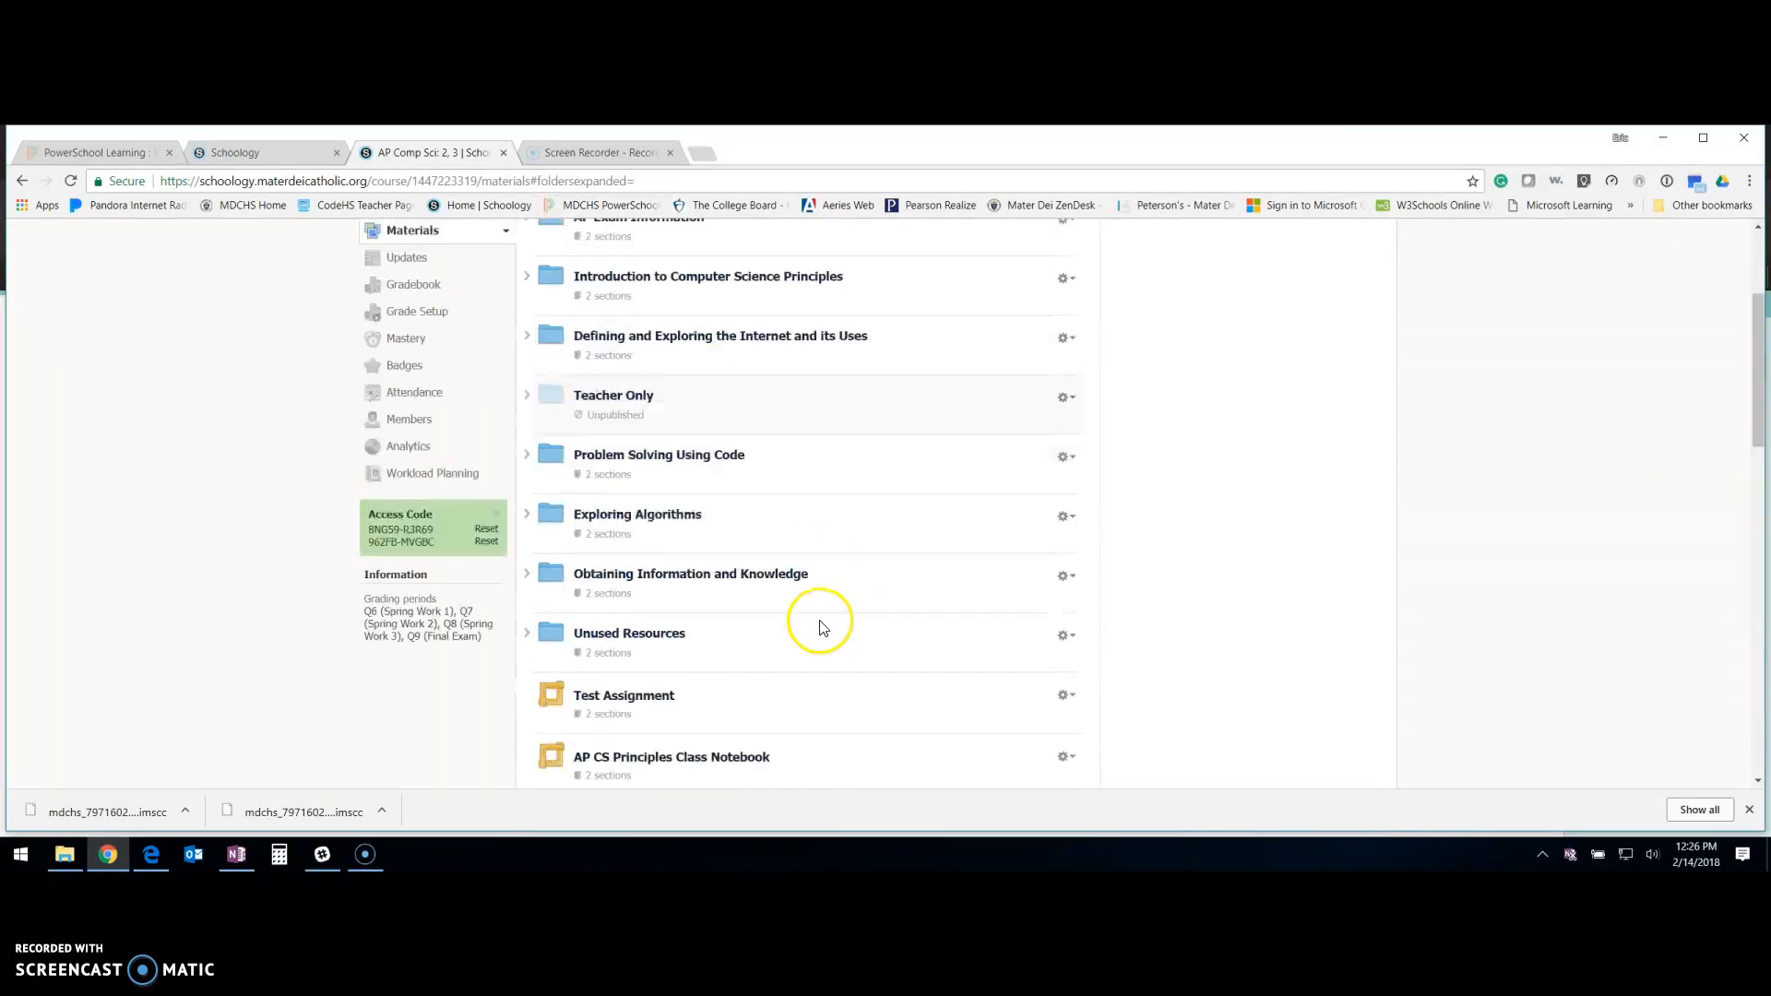
{"action": "scroll", "coordinate": [823, 627], "scroll_direction": "up", "scroll_amount": 3}
{"action": "left_click_drag", "start_coordinate": [840, 657], "coordinate": [691, 601]}
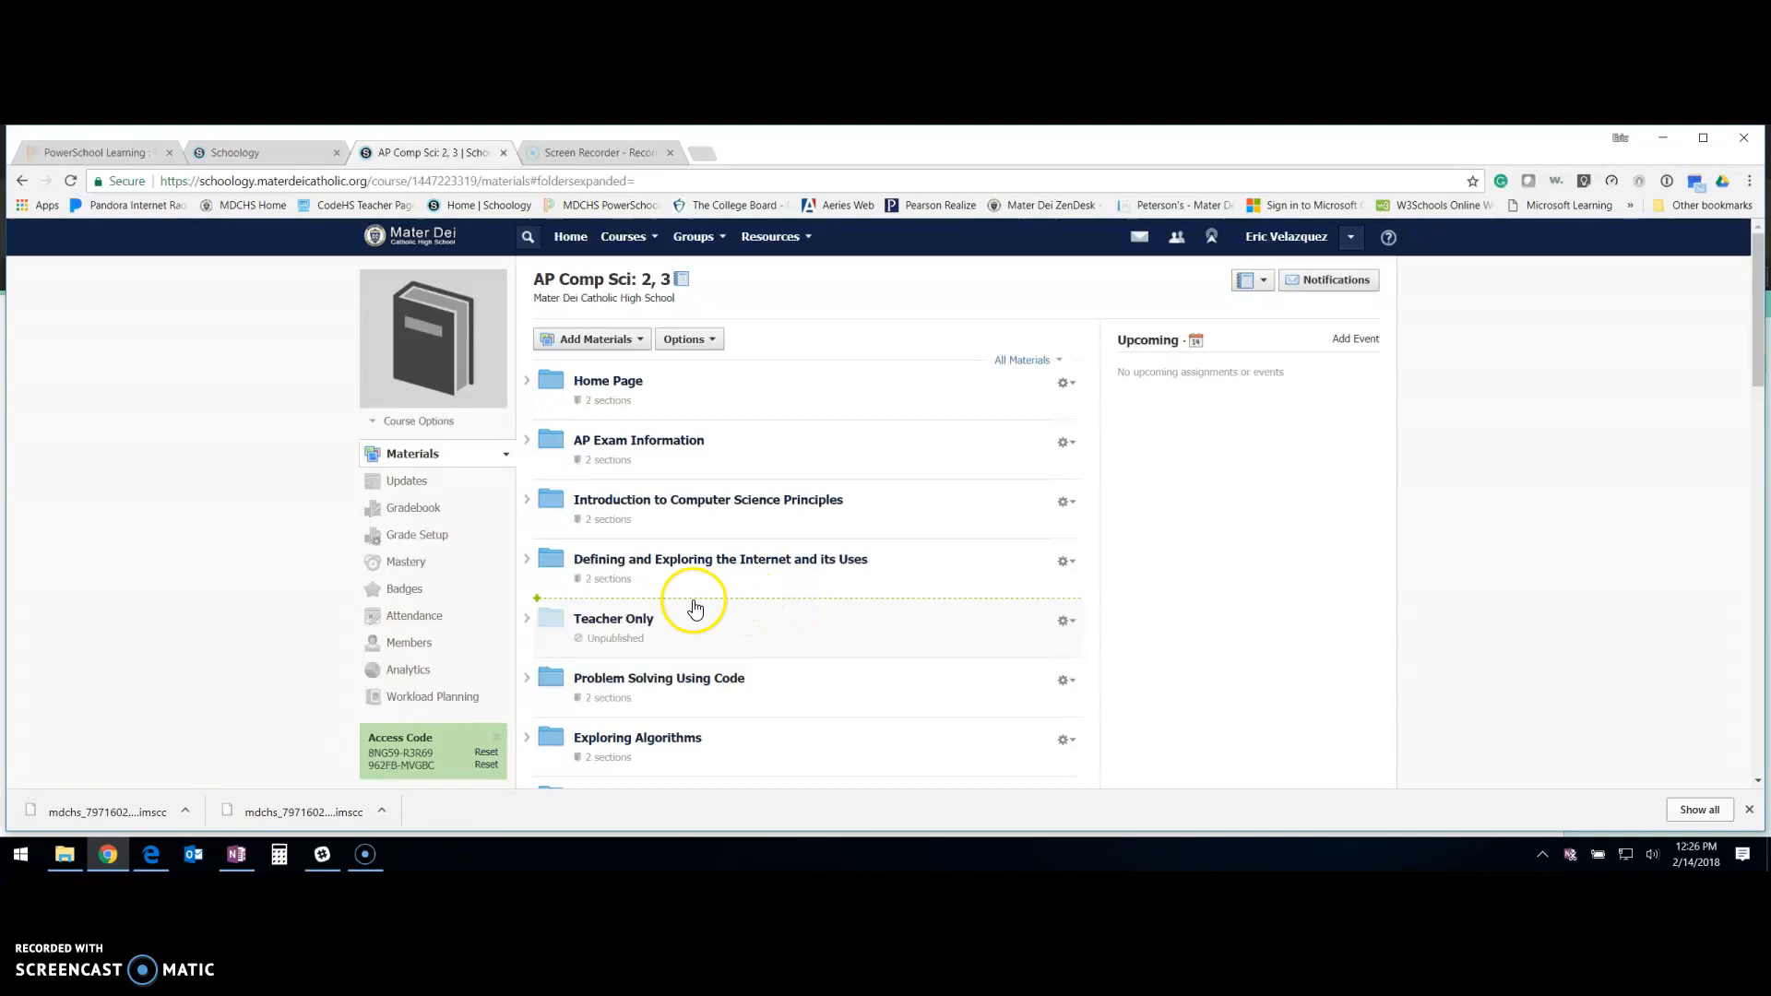